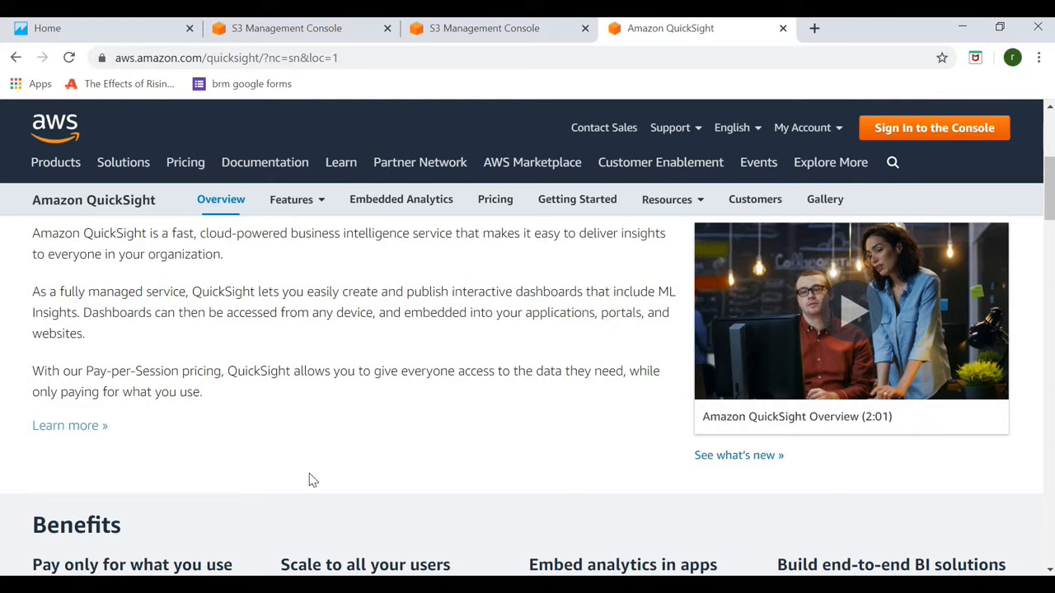
- From the S3 console, launch the QuickSight signup page and highlight the free author and trial pricing rows
scroll(436, 399, "down", 2)
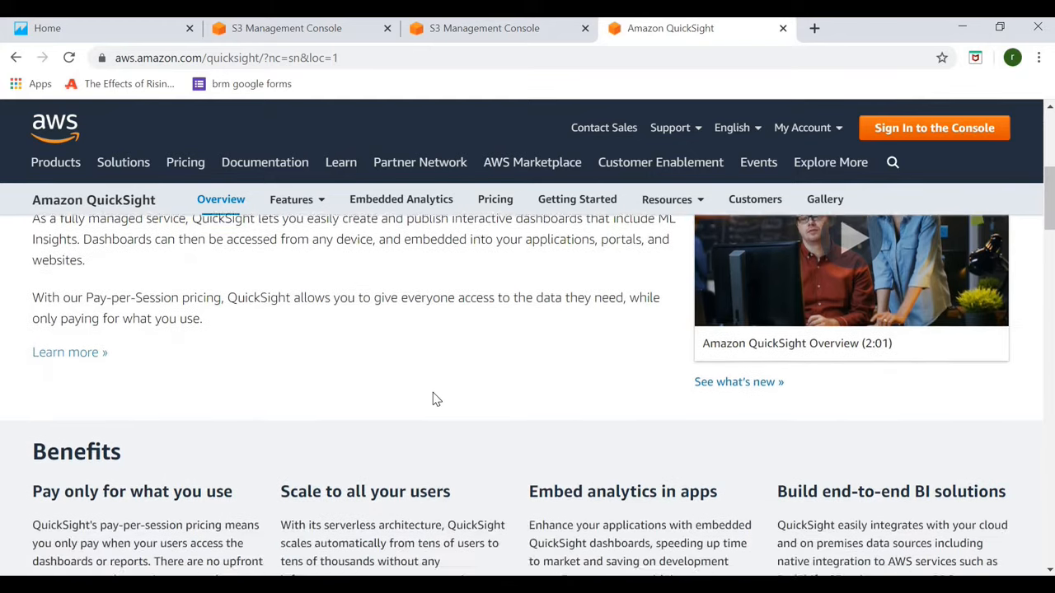
scroll(434, 398, "down", 2)
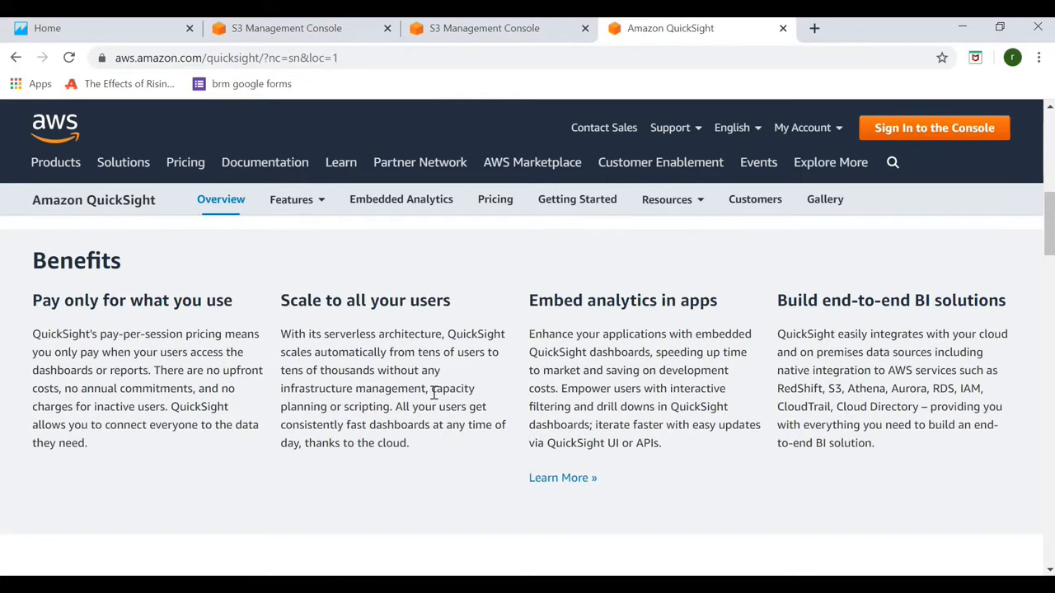
scroll(434, 393, "down", 3)
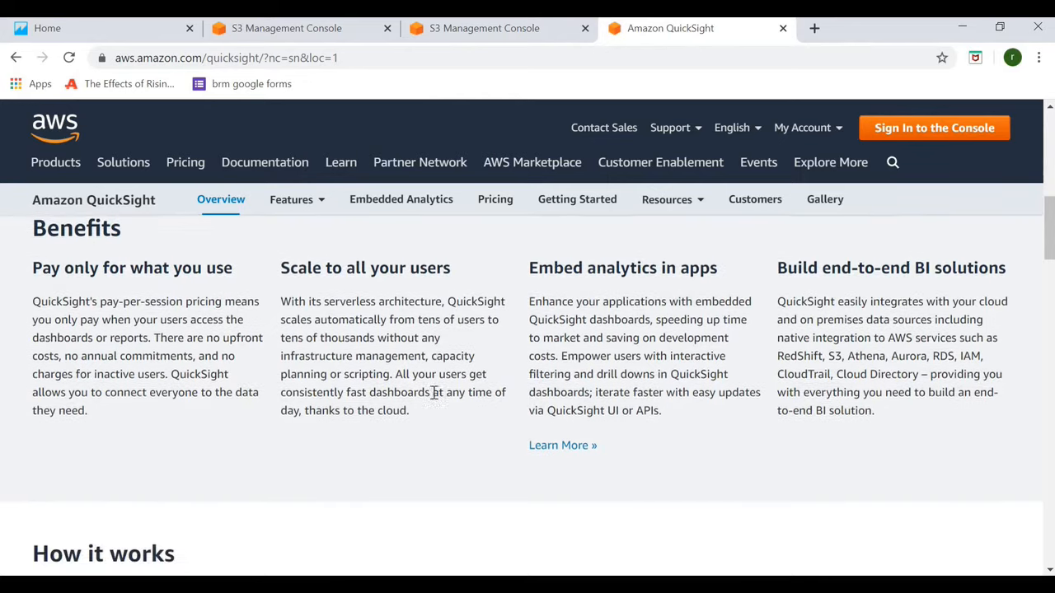
scroll(433, 393, "up", 2)
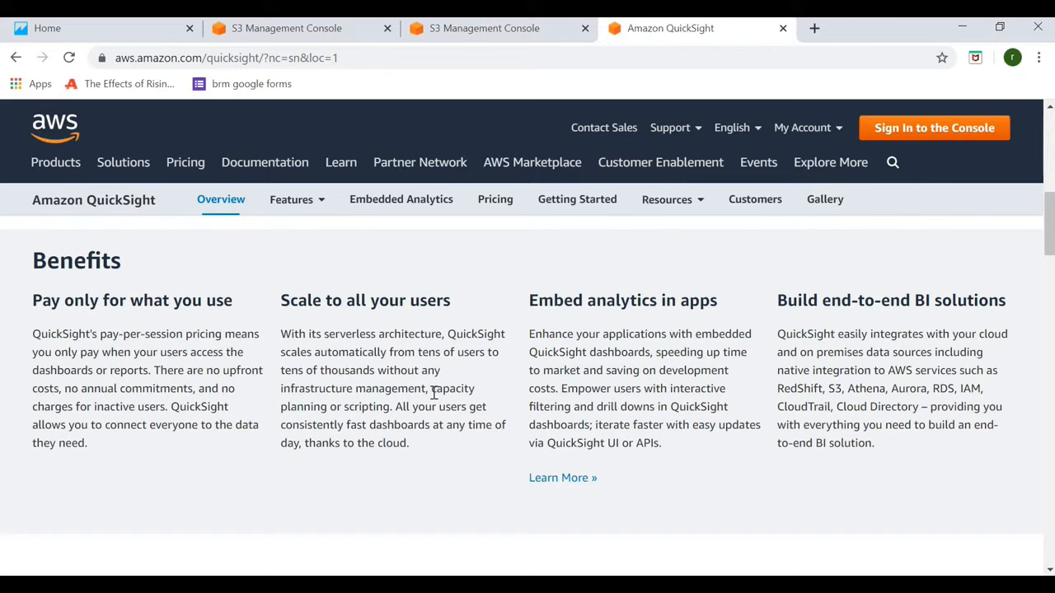
scroll(435, 393, "down", 5)
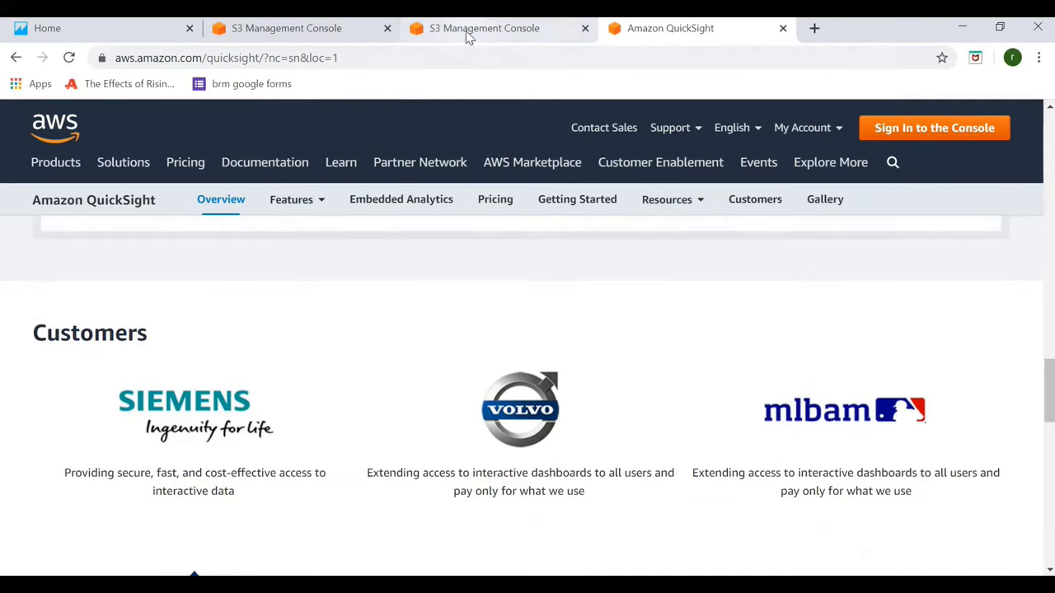
left_click(466, 30)
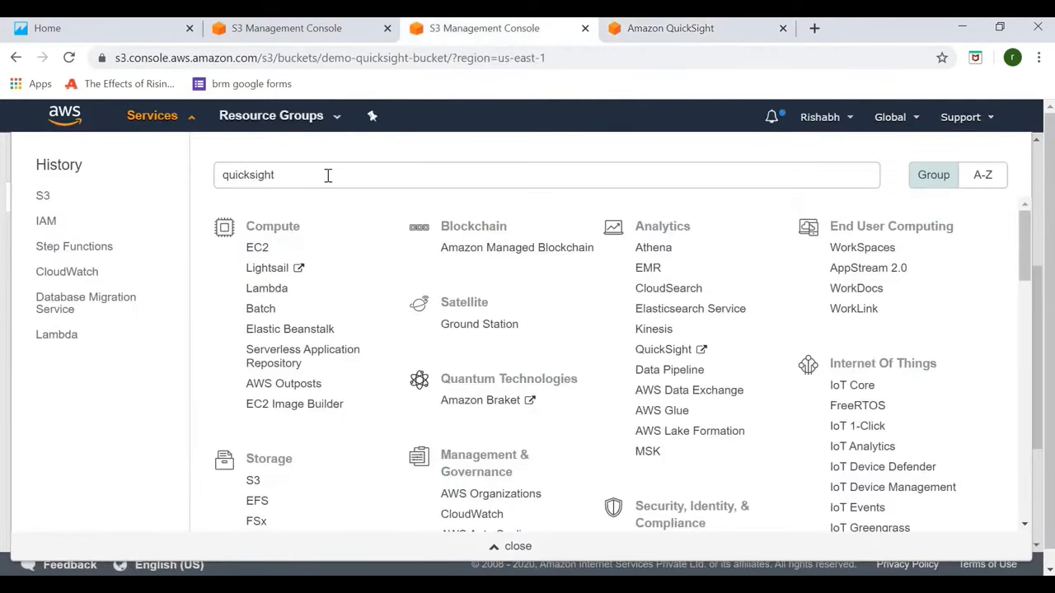
left_click(663, 350)
left_click_drag(113, 322, 336, 361)
- Keep the Standard edition and continue to the account details form
left_click(408, 253)
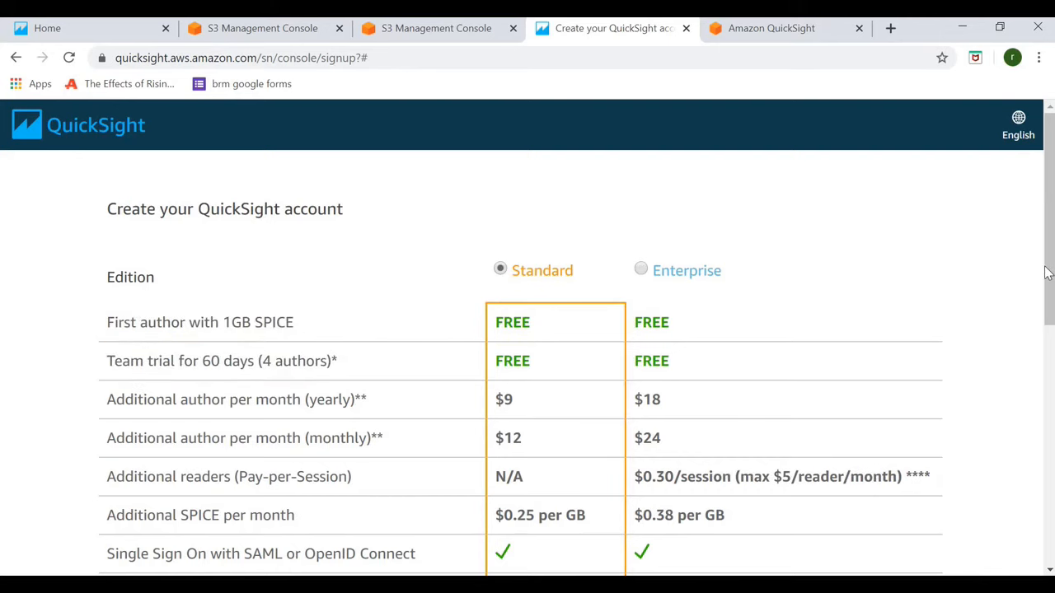
scroll(1046, 274, "down", 3)
scroll(1050, 312, "up", 1)
scroll(1050, 312, "up", 2)
scroll(1035, 435, "down", 10)
left_click(915, 464)
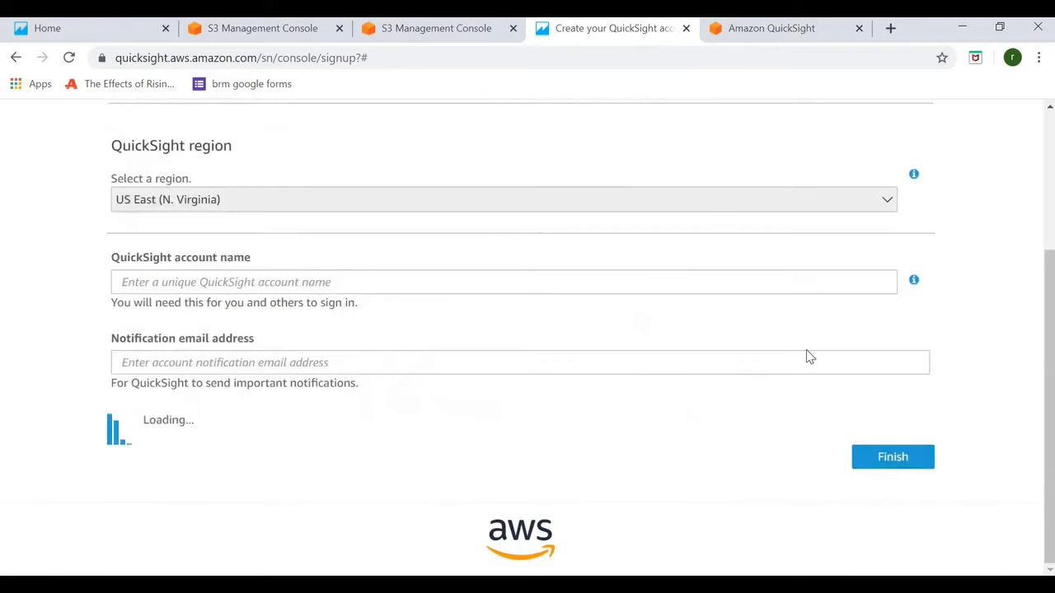
left_click_drag(1051, 375, 1041, 335)
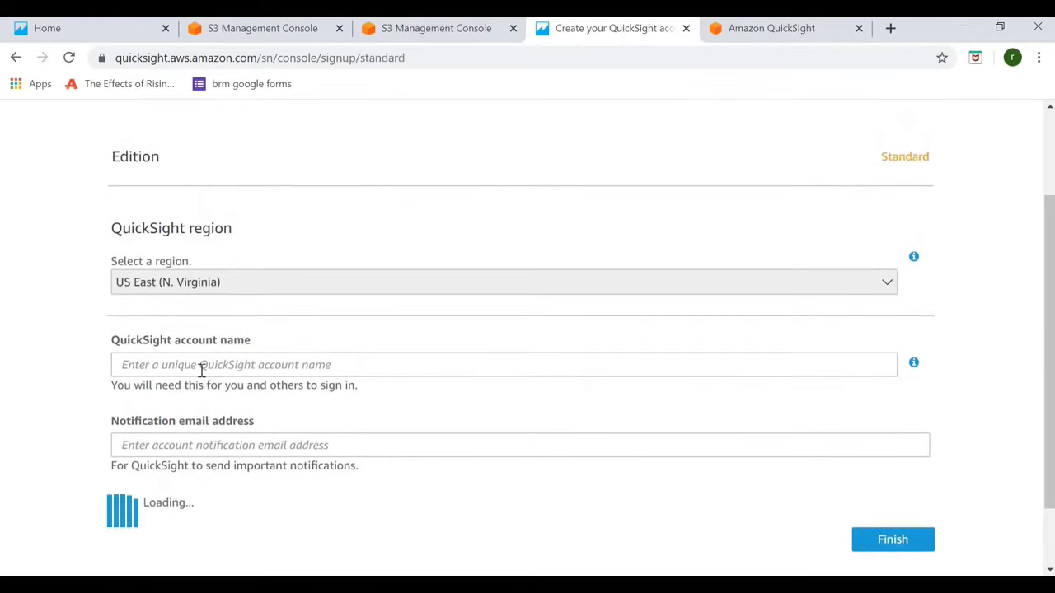
- Enter the QuickSight account name and the notification e-mail address
left_click(201, 365)
left_click(209, 444)
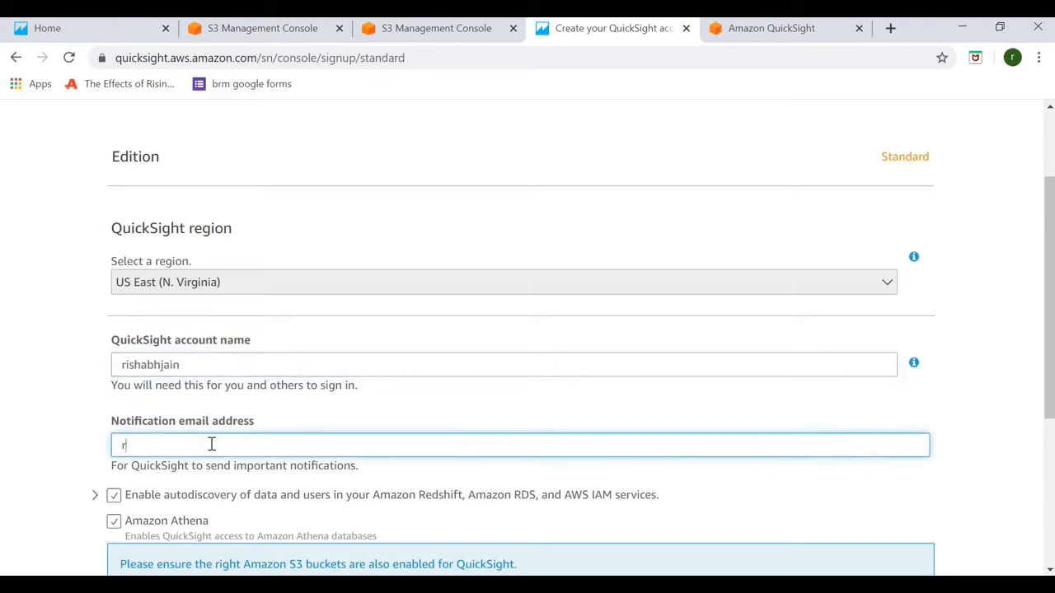
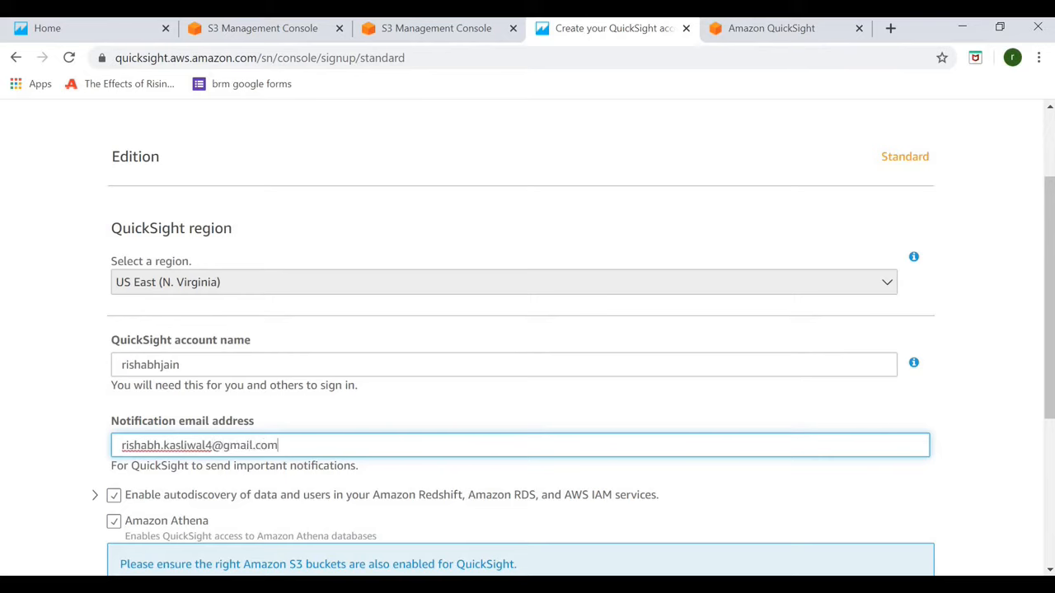
scroll(189, 398, "down", 3)
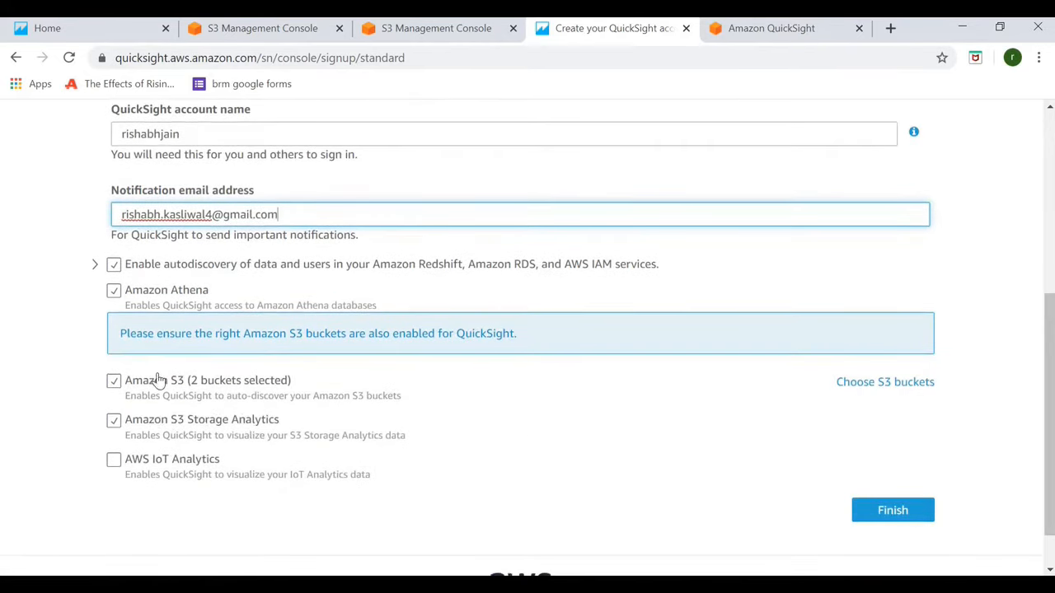
- Grant QuickSight access to demo-quicksight-bucket and finish the account signup
left_click(864, 386)
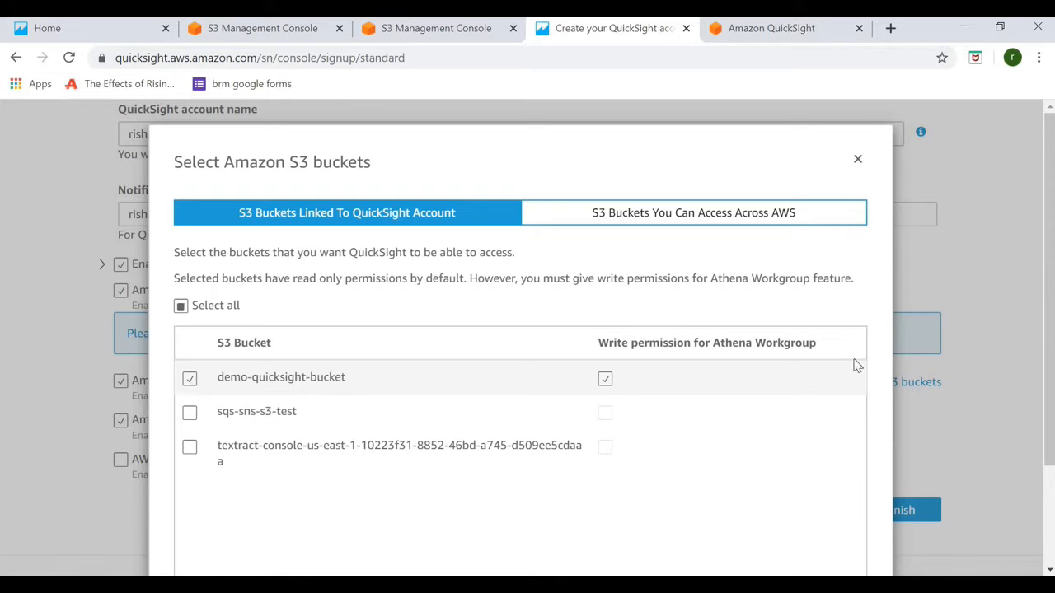
scroll(807, 505, "down", 1)
scroll(807, 505, "down", 3)
left_click(812, 530)
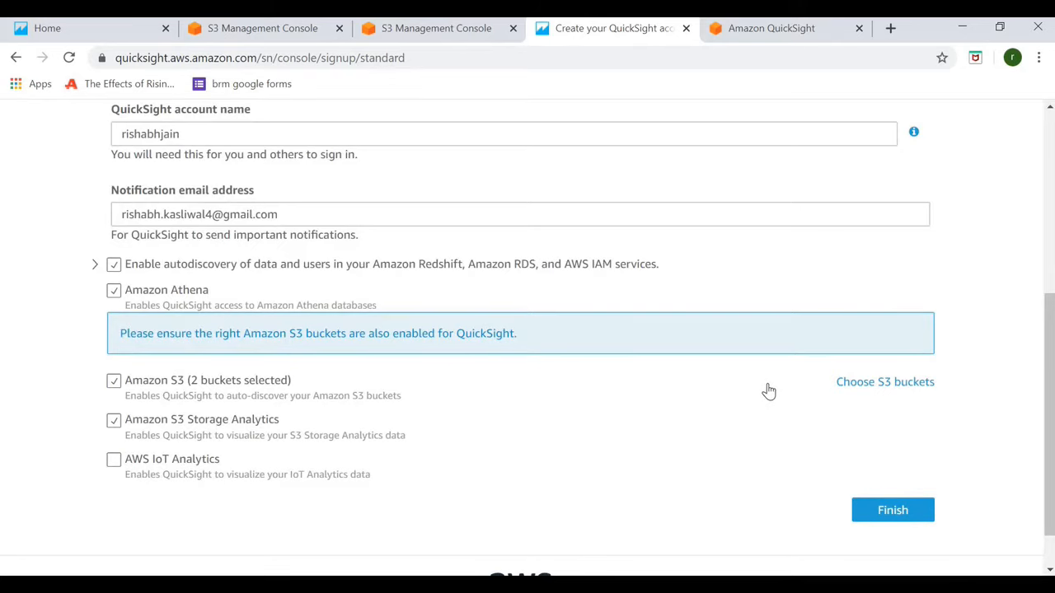
left_click(893, 510)
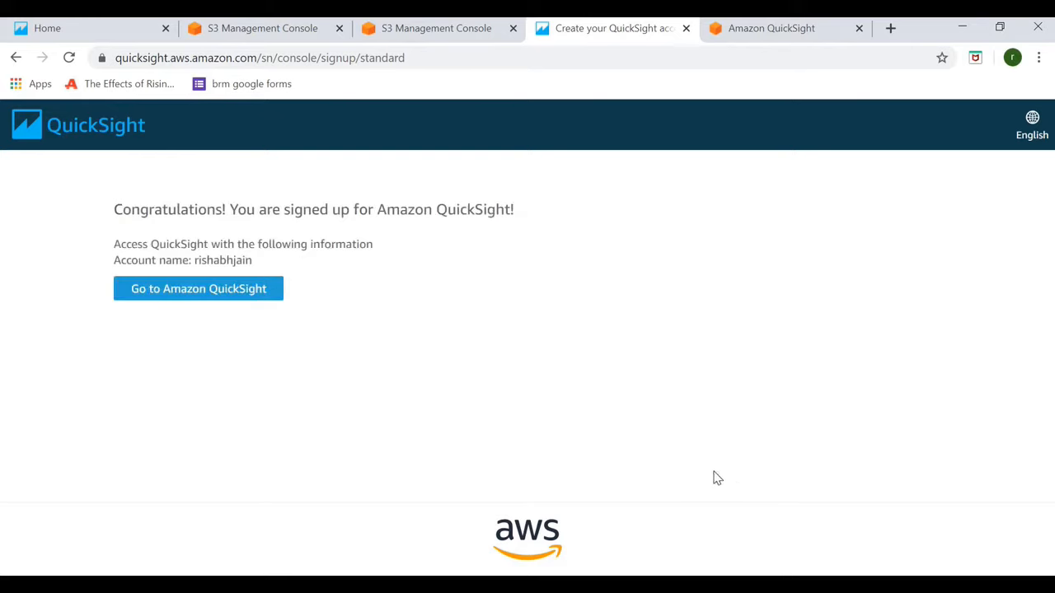
- Enter QuickSight, then browse the 10 JSON files in demo-quicksight-bucket in the S3 console
left_click(212, 300)
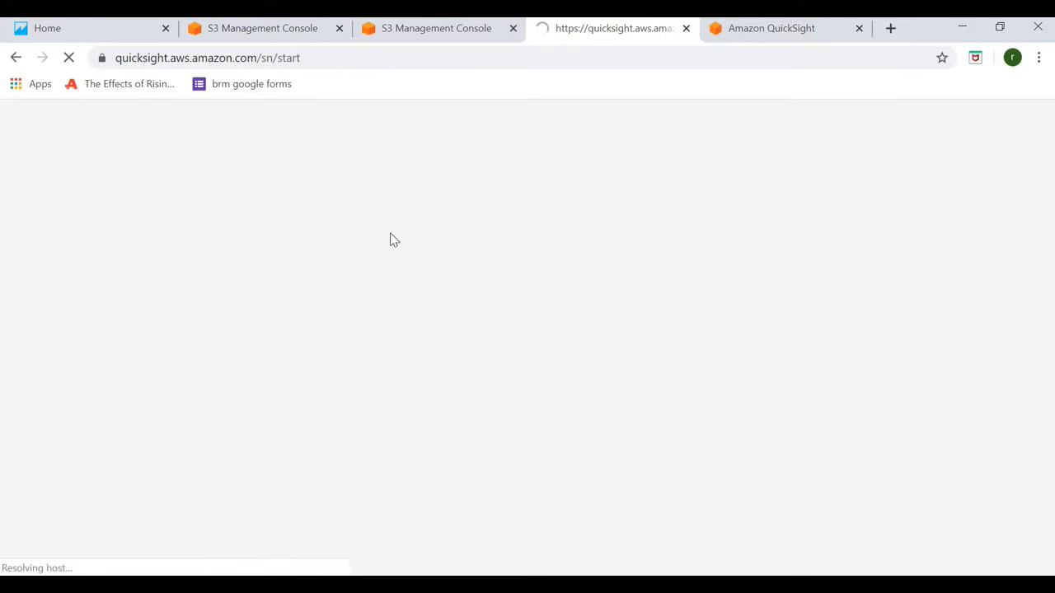
left_click(235, 31)
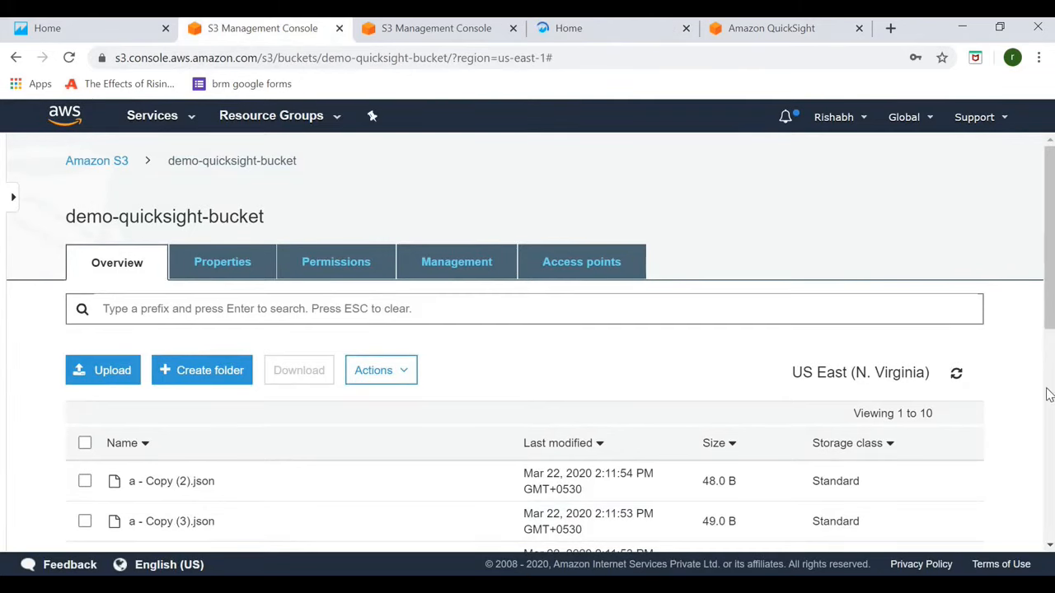
left_click_drag(1051, 353, 1032, 264)
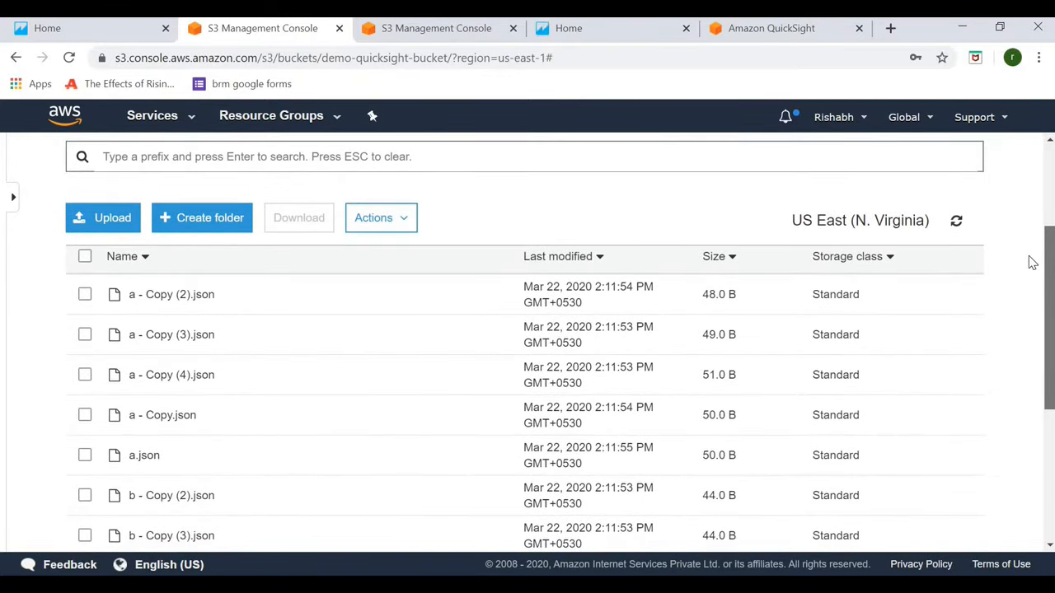
scroll(1029, 289, "down", 3)
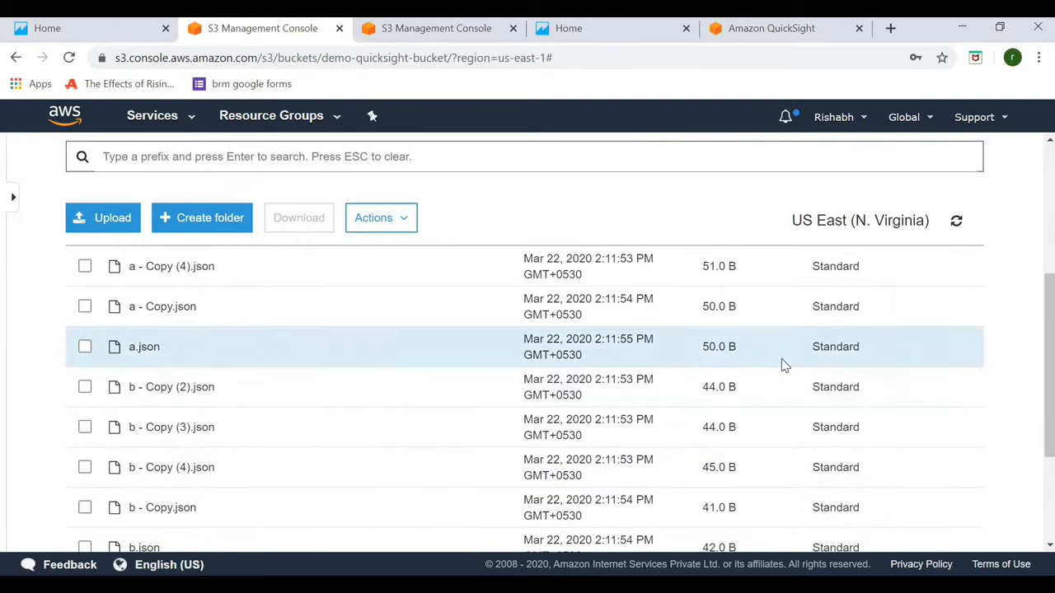
key("alt+Tab")
key("alt+Tab")
key("alt+Tab")
key("alt+Tab")
key("alt+Tab")
key("alt+Tab")
key("alt+Tab")
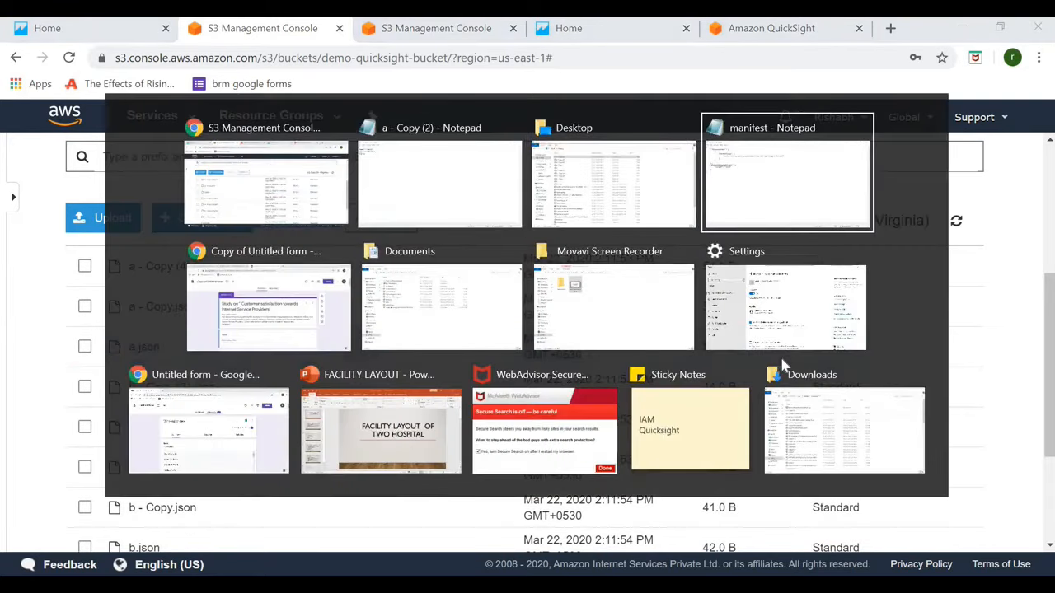
key("Up")
key("Left")
key("Left")
key("Return")
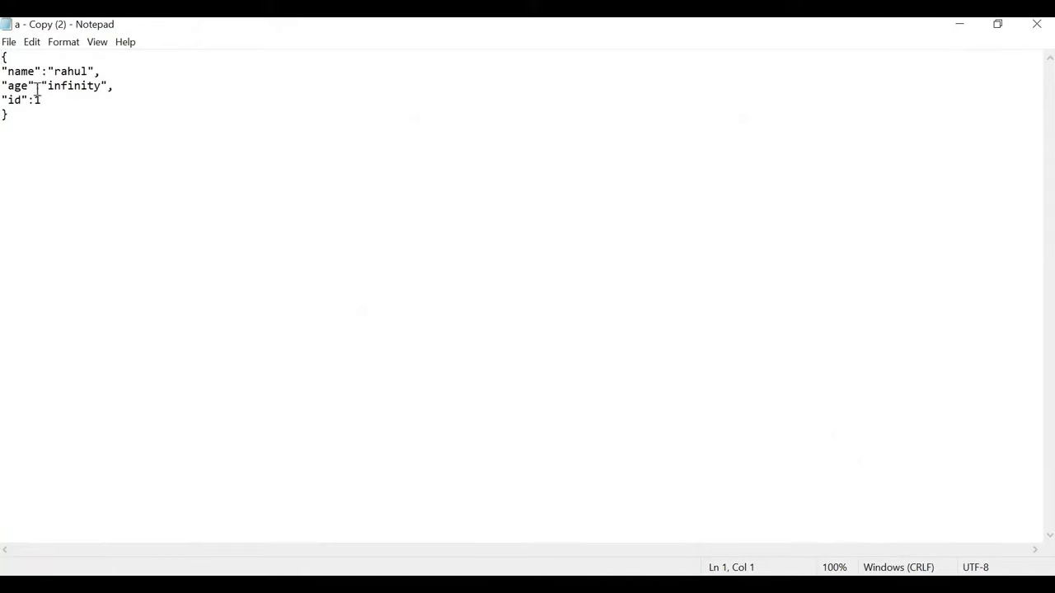
triple_click(16, 71)
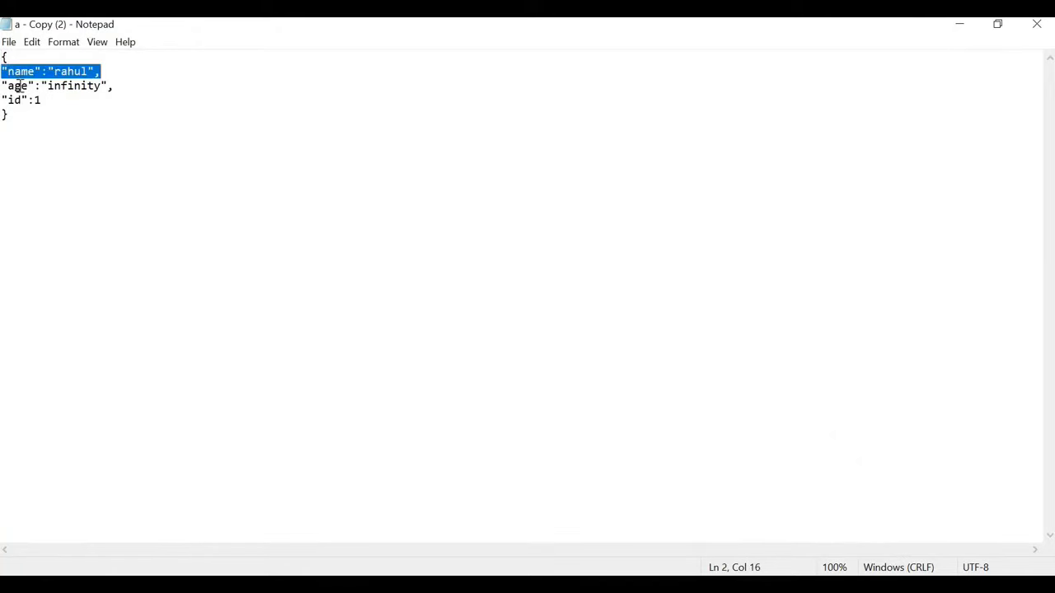
triple_click(21, 85)
triple_click(47, 106)
left_click(40, 99)
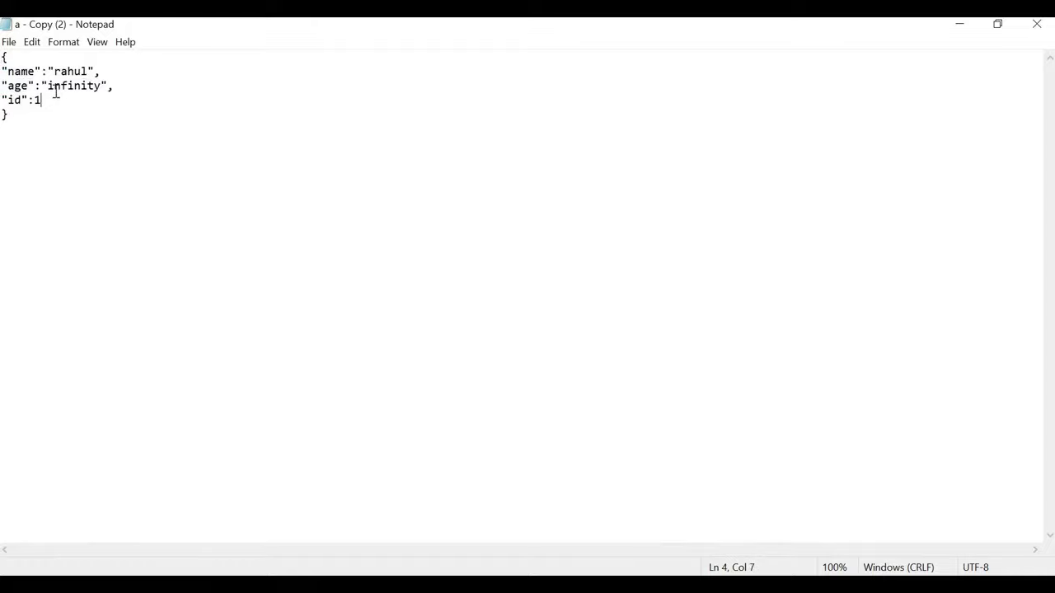
left_click(124, 87)
triple_click(76, 72)
triple_click(132, 91)
left_click(132, 92)
left_click(66, 105)
key("alt+Tab")
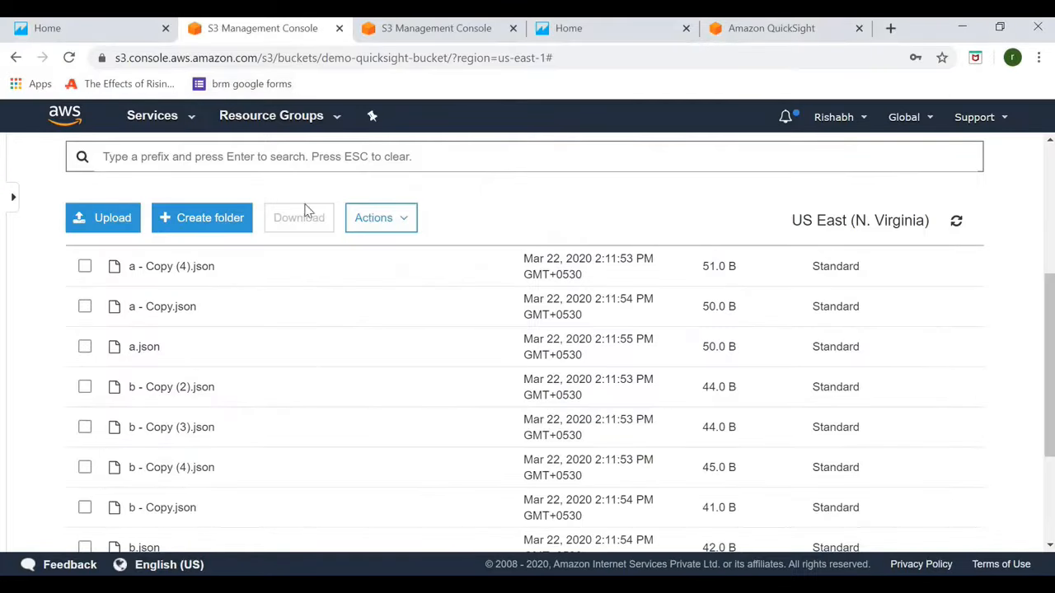
- Start a new S3 data set named test_data, uploading manifest.json as its manifest
left_click(568, 28)
left_click(99, 423)
left_click(519, 222)
type("test_data")
left_click(390, 253)
left_click(499, 28)
left_click(700, 253)
key("alt+Tab")
key("alt+Tab")
key("alt+Tab")
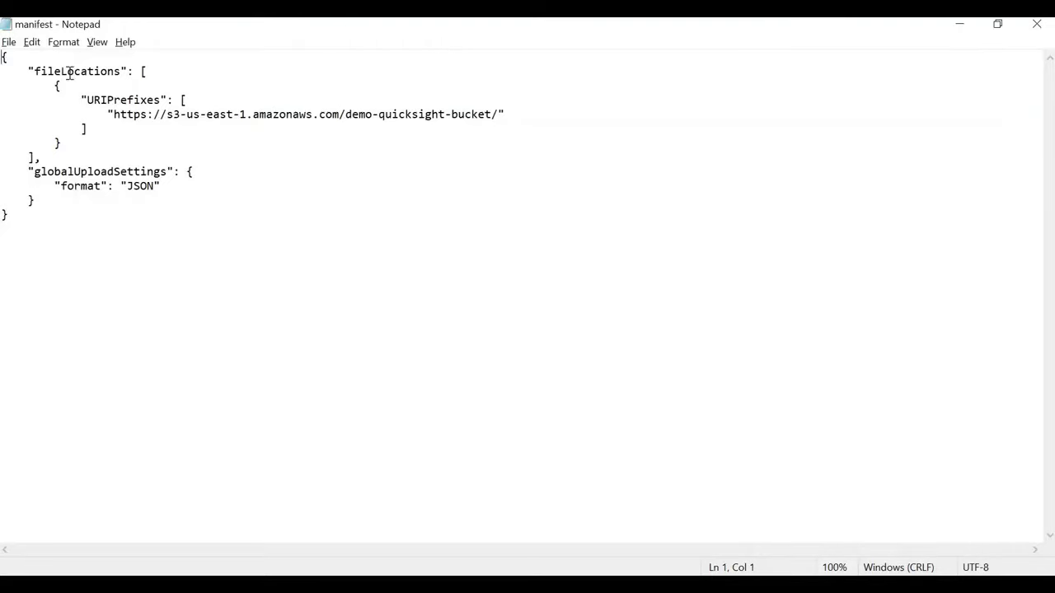
- Review the manifest's fileLocations and URIPrefixes entries pointing to the demo-quicksight-bucket URL
double_click(70, 71)
left_click(163, 190)
double_click(124, 99)
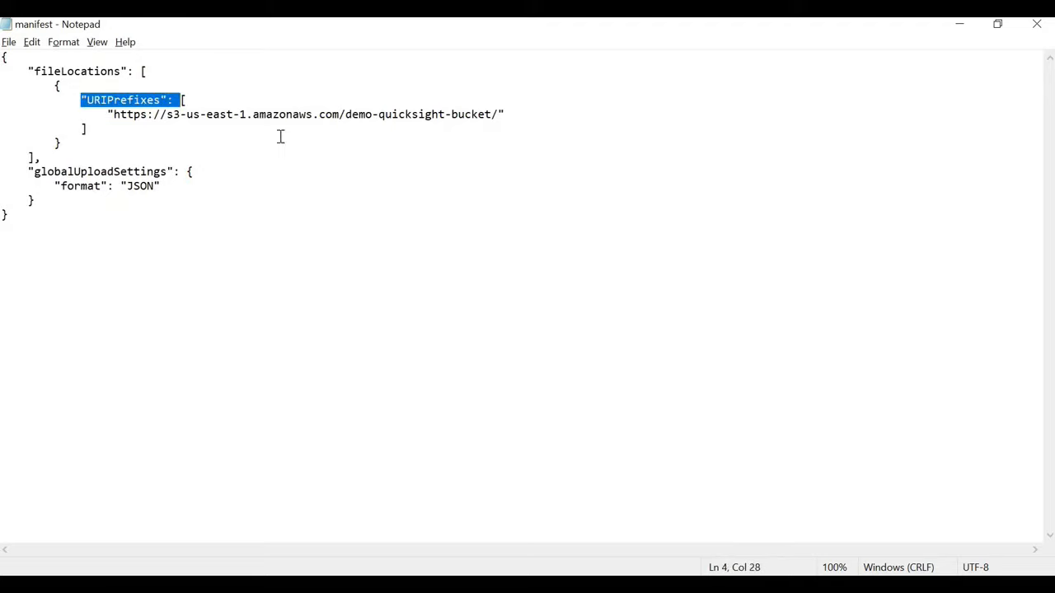
left_click_drag(109, 114, 500, 114)
left_click(404, 115)
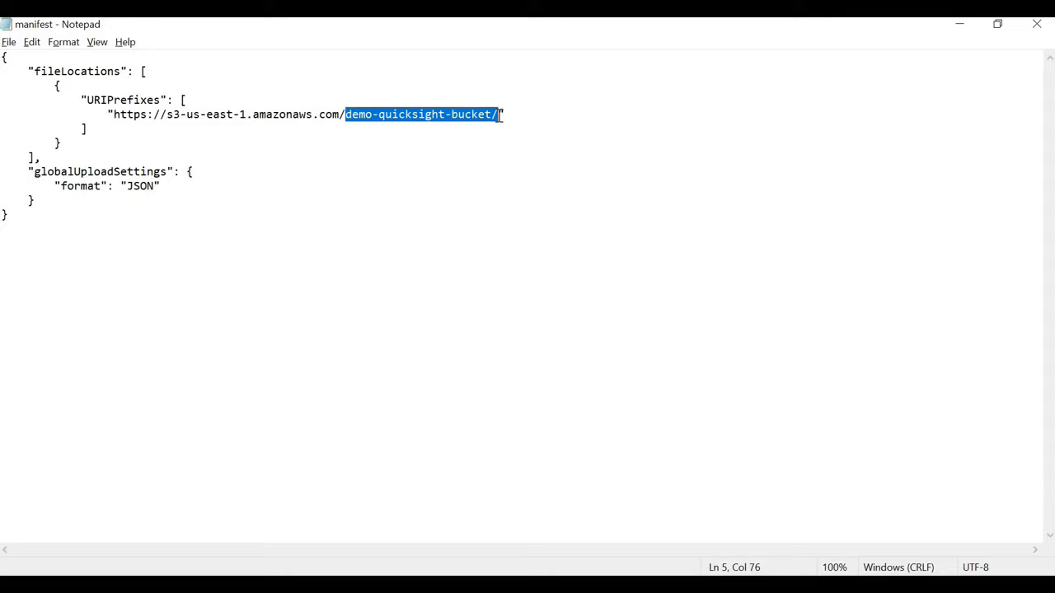
double_click(132, 96)
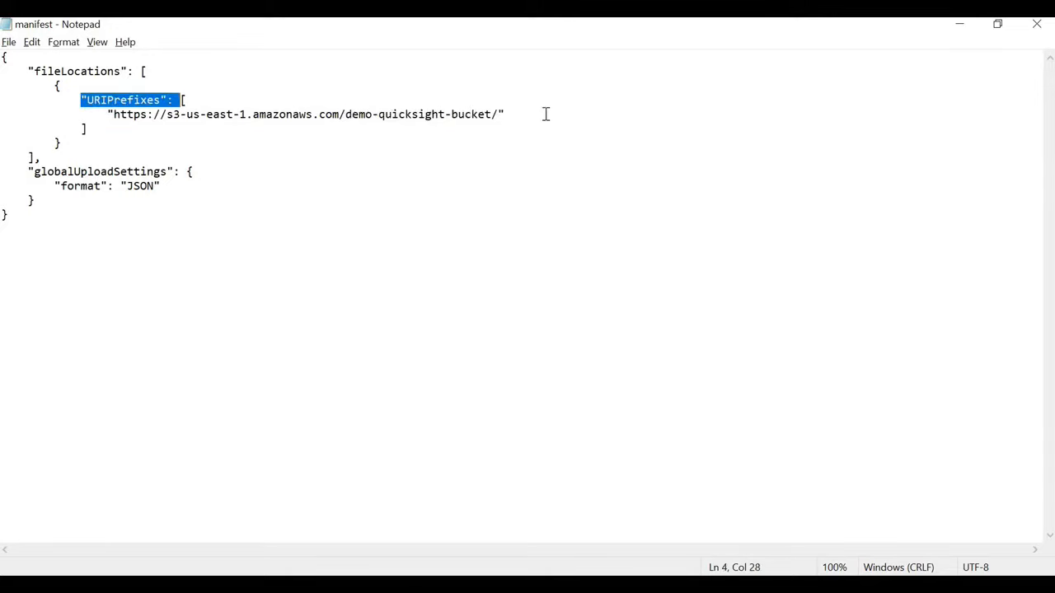
left_click(551, 113)
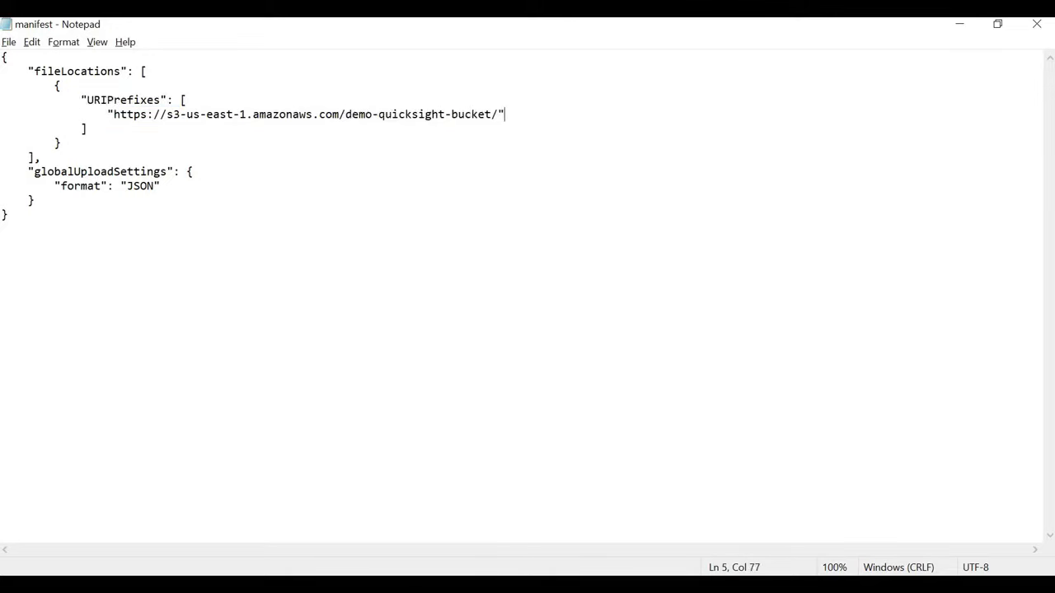
key("alt+Tab")
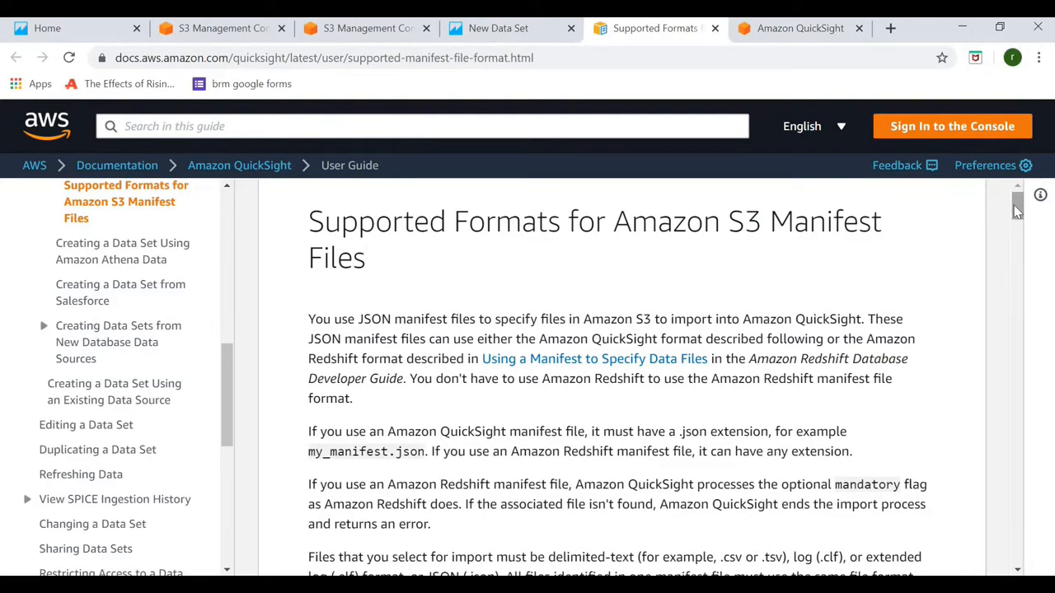
left_click(1016, 342)
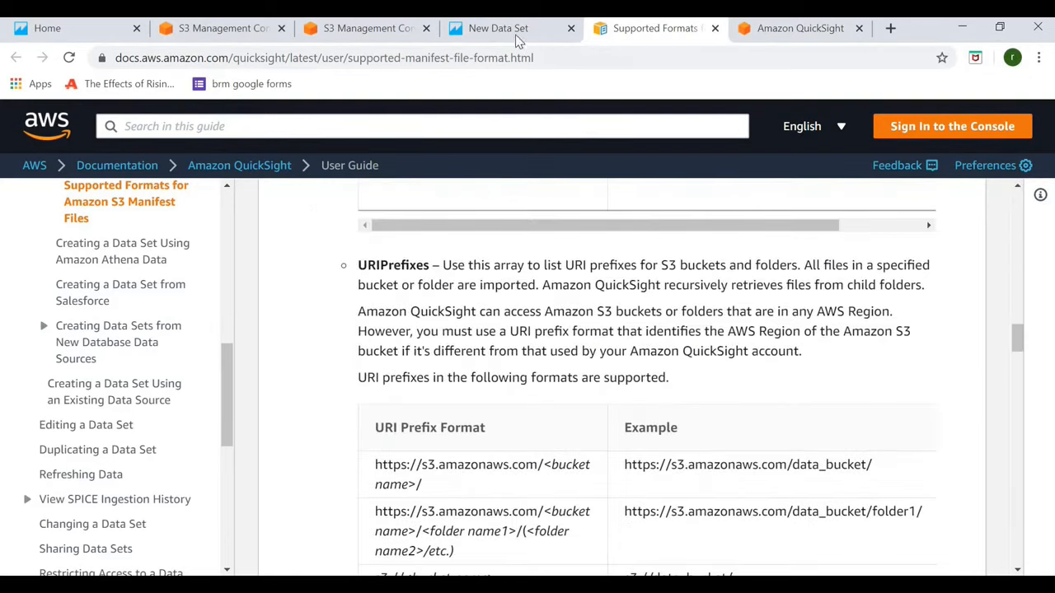
- Connect the test_data S3 source using the manifest to reach the Finish data set creation dialog
left_click(518, 33)
left_click(707, 334)
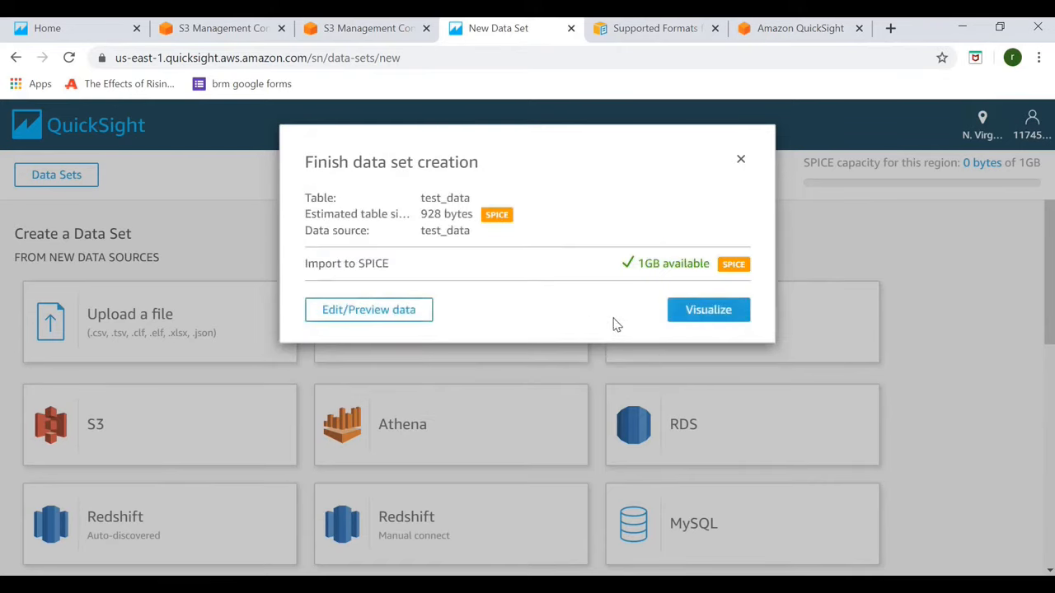
- Visualize the test_data data set in a new analysis with its 10 SPICE rows
left_click(692, 311)
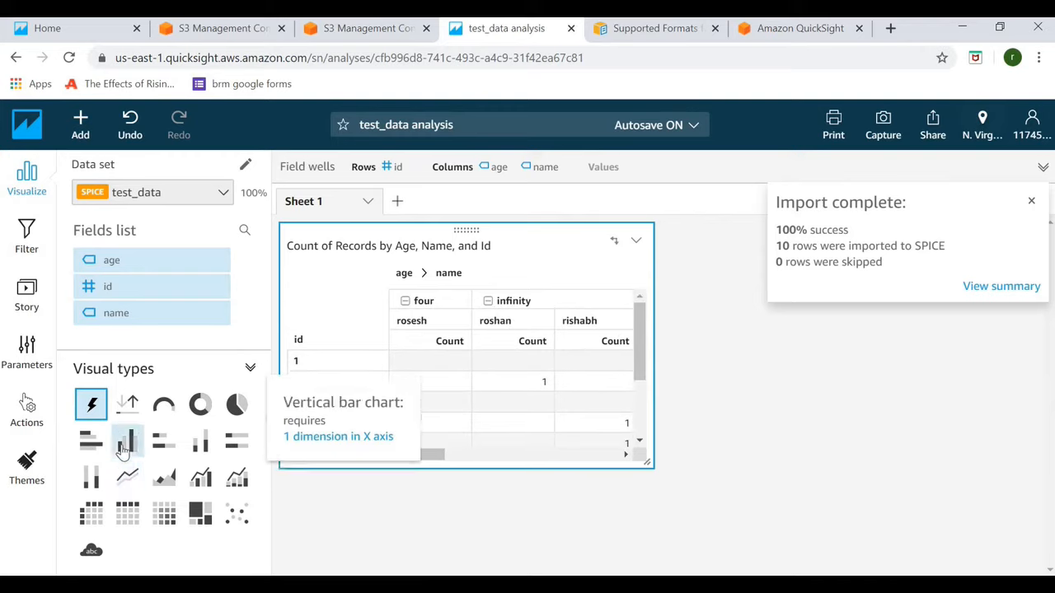
- Make the table a vertical bar chart counting records by age, grouped by name instead of id
left_click(124, 444)
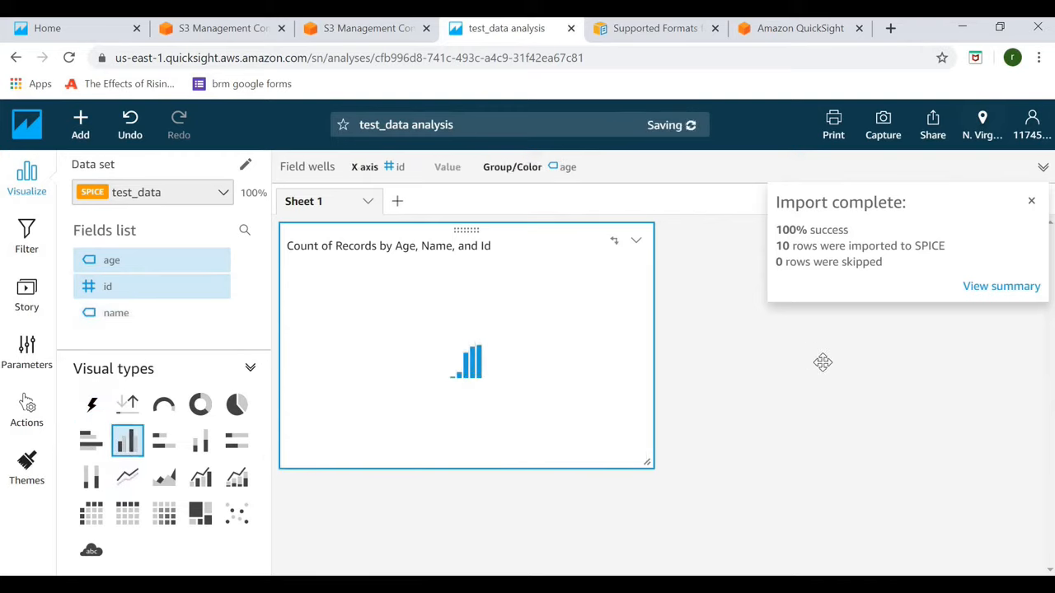
left_click(107, 286)
left_click(116, 313)
- Add a second visual and set it to a horizontal bar chart
mouse_move(472, 355)
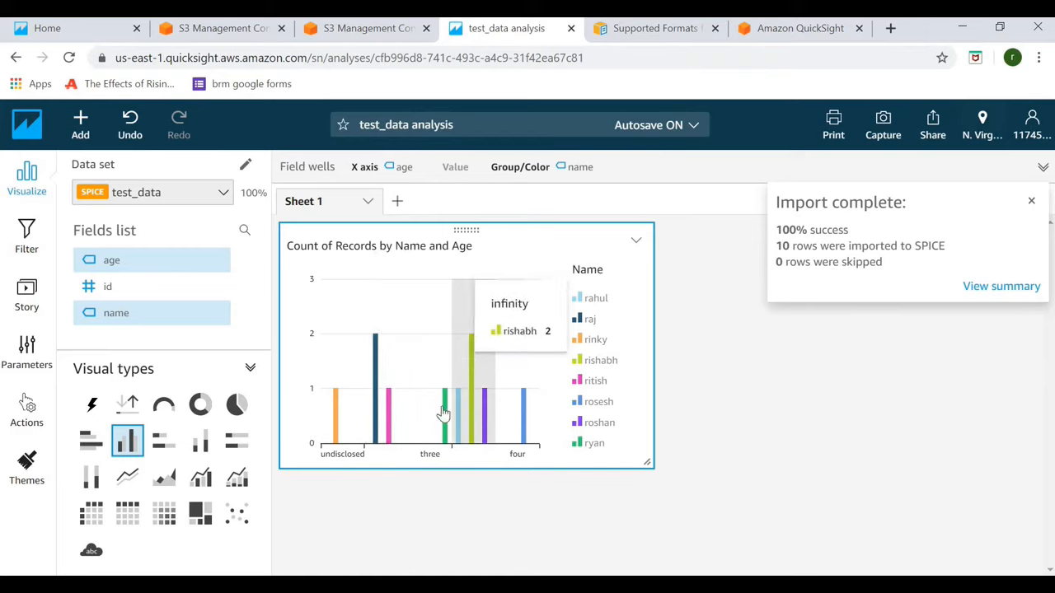
mouse_move(443, 417)
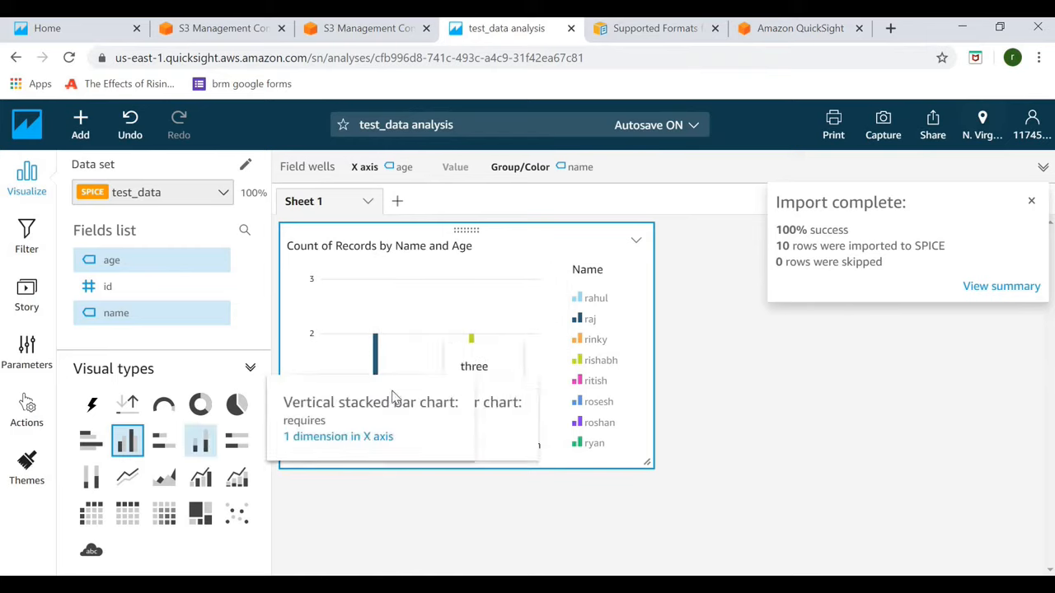
left_click(80, 124)
left_click(107, 165)
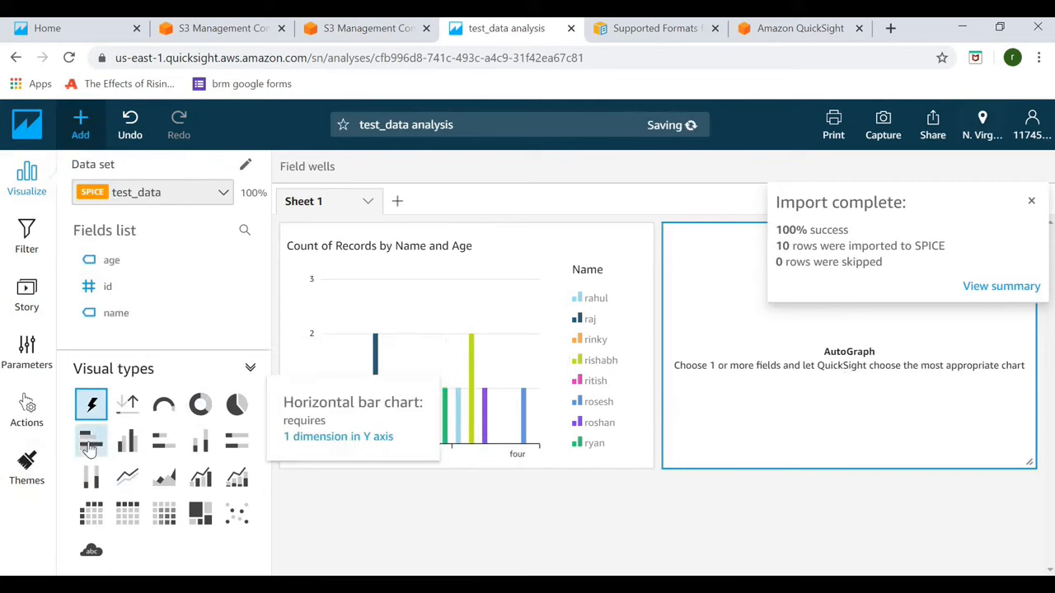
left_click(90, 441)
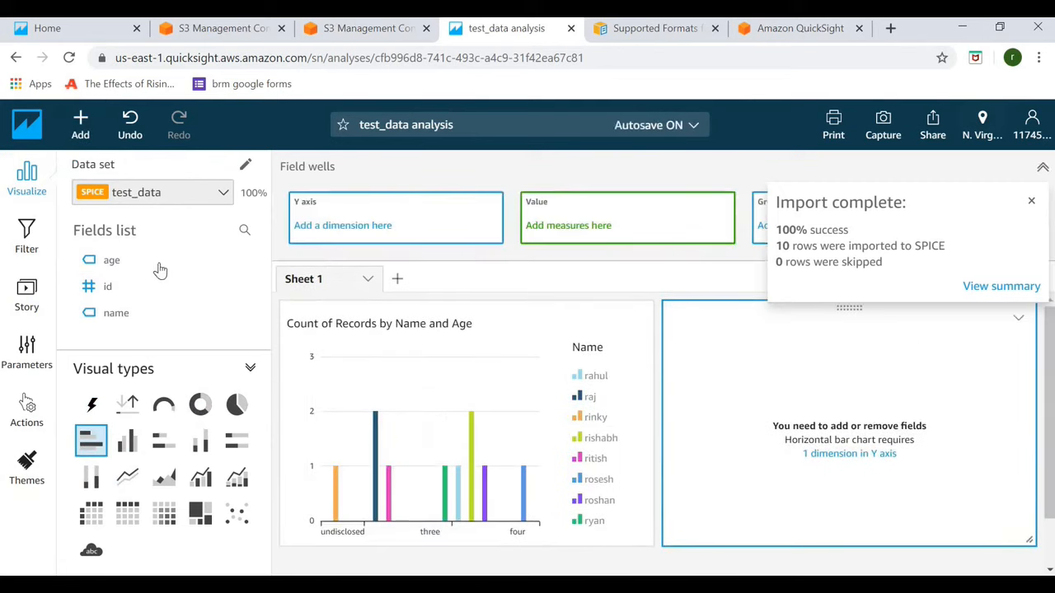
- Plot the count of records by id and age in the horizontal bar chart
left_click_drag(108, 292, 395, 223)
left_click_drag(112, 260, 760, 223)
left_click(80, 123)
- Add a third visual below the charts as a donut chart
left_click(107, 165)
left_click(200, 404)
left_click_drag(1049, 389, 1049, 484)
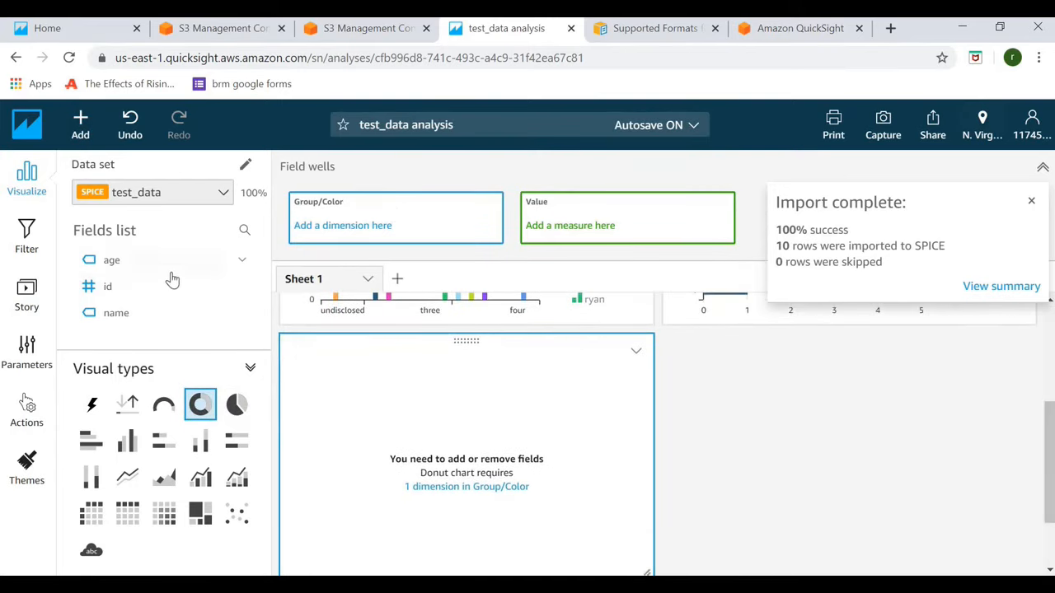
- Split the donut chart's Count of Records by age and dismiss the Import complete notice
left_click(111, 260)
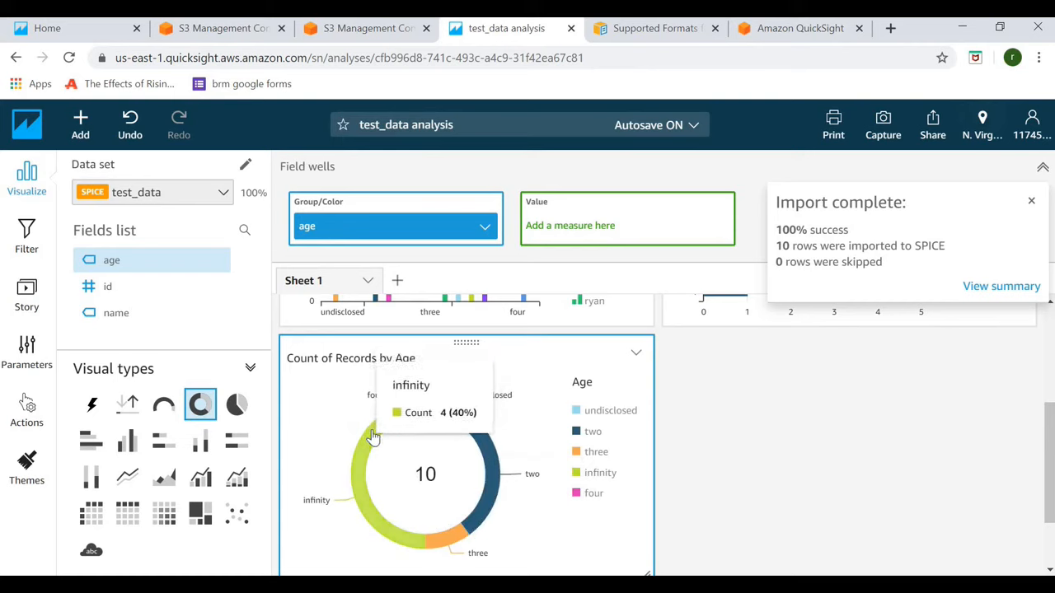
mouse_move(487, 452)
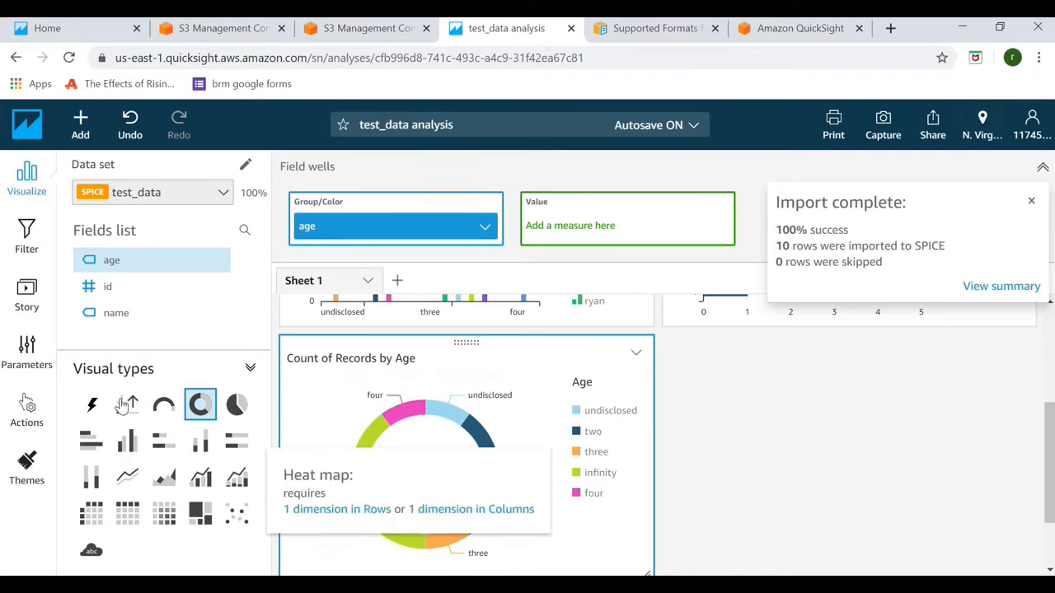
left_click(1031, 201)
- Collapse the field wells, select the vertical bar chart and bring up the autosave options
left_click_drag(1053, 386, 1053, 288)
left_click(1042, 167)
left_click(527, 371)
left_click(700, 128)
- Leave autosave unchanged and add an Include-all age filter to the vertical bar chart, then select the donut
left_click(1015, 278)
scroll(1050, 305, "down", 2)
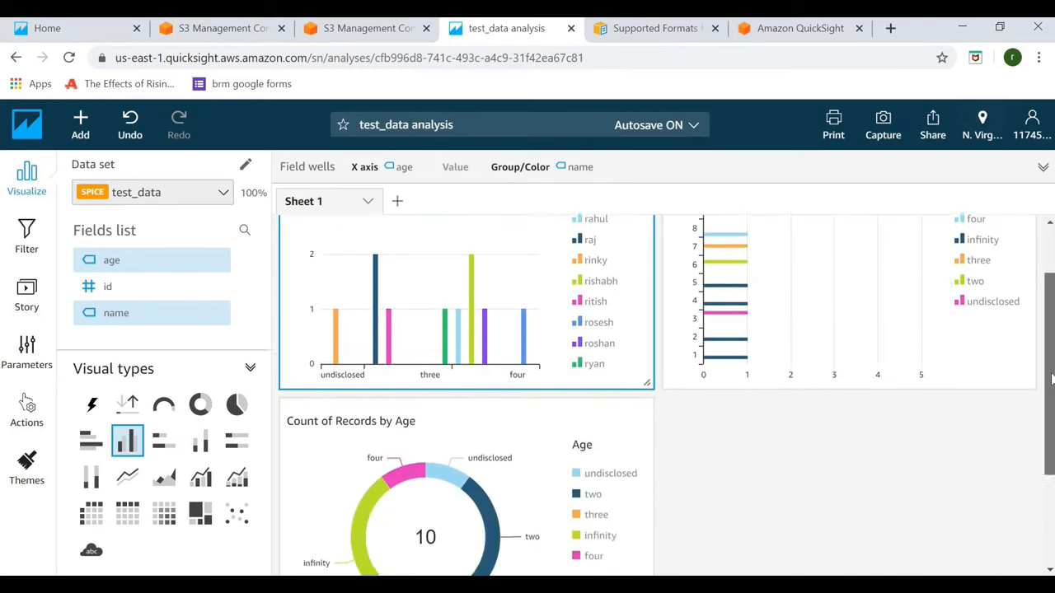
scroll(1050, 309, "up", 2)
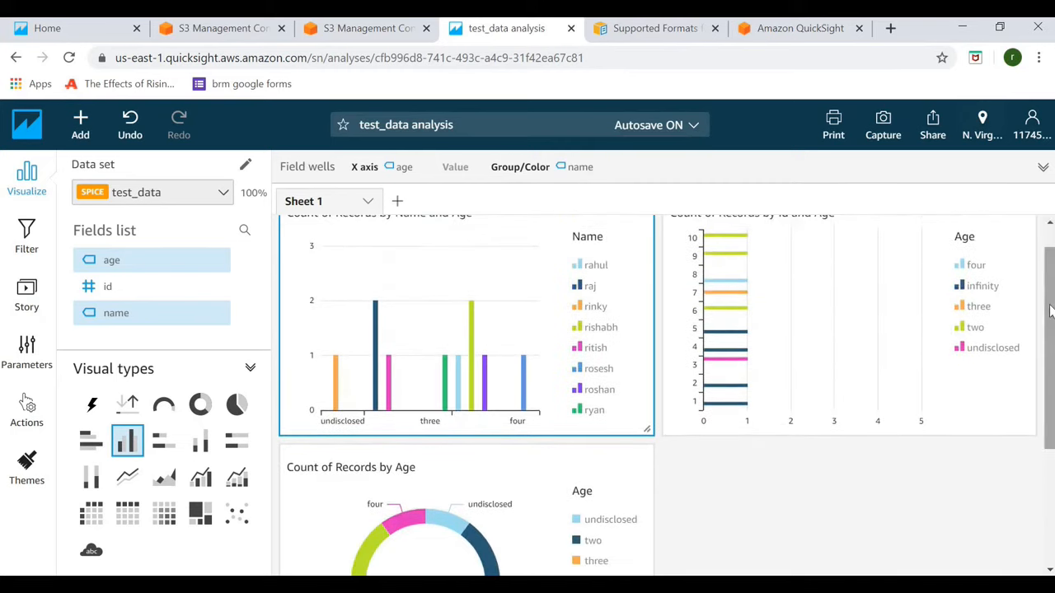
left_click(80, 124)
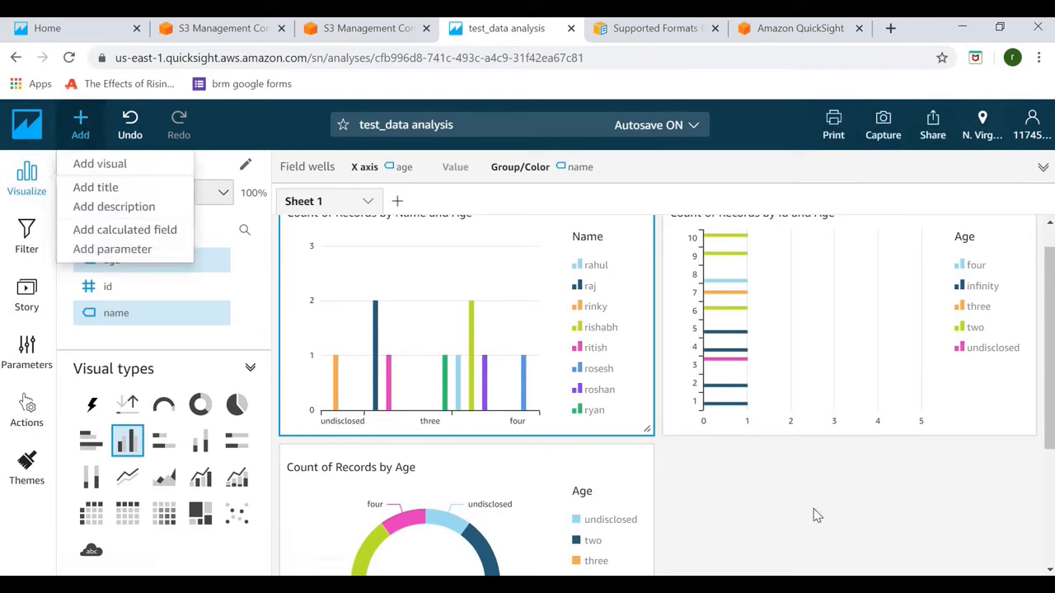
left_click(28, 236)
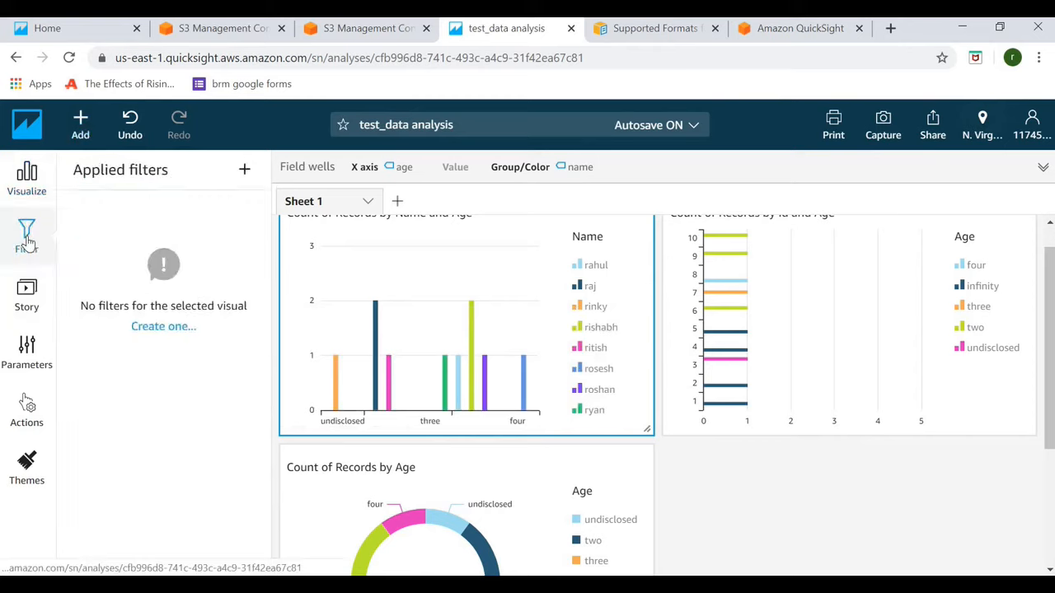
left_click(171, 328)
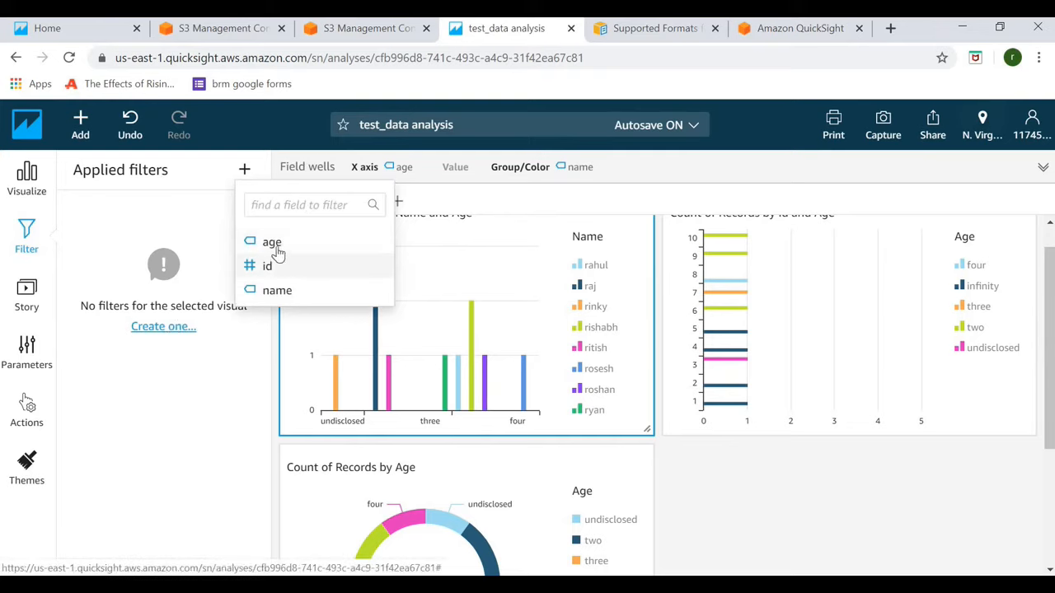
left_click(276, 247)
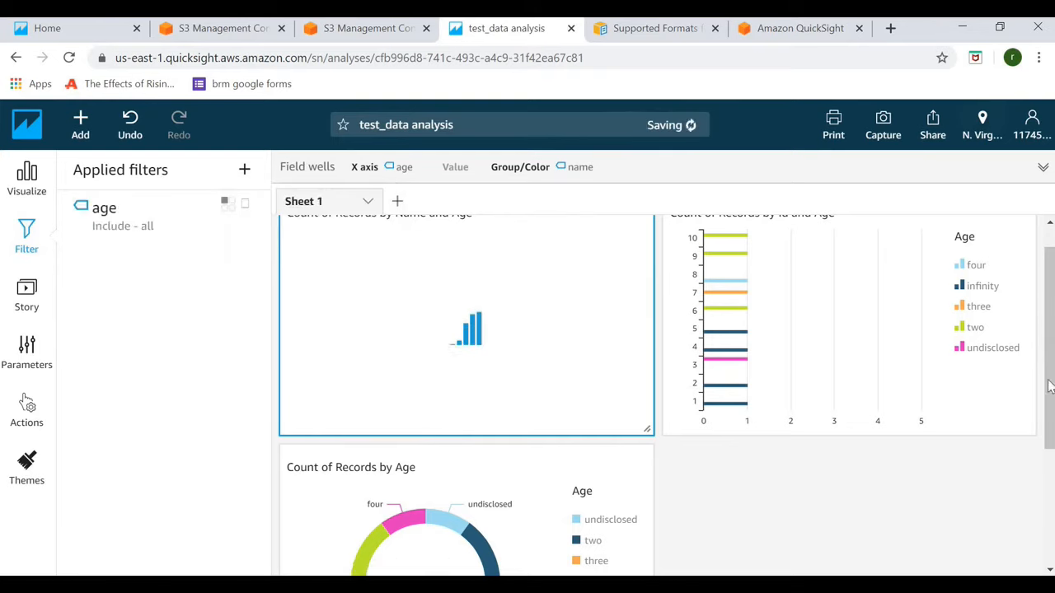
mouse_move(1049, 375)
left_mouse_down()
mouse_move(1049, 359)
mouse_move(1049, 384)
left_mouse_up()
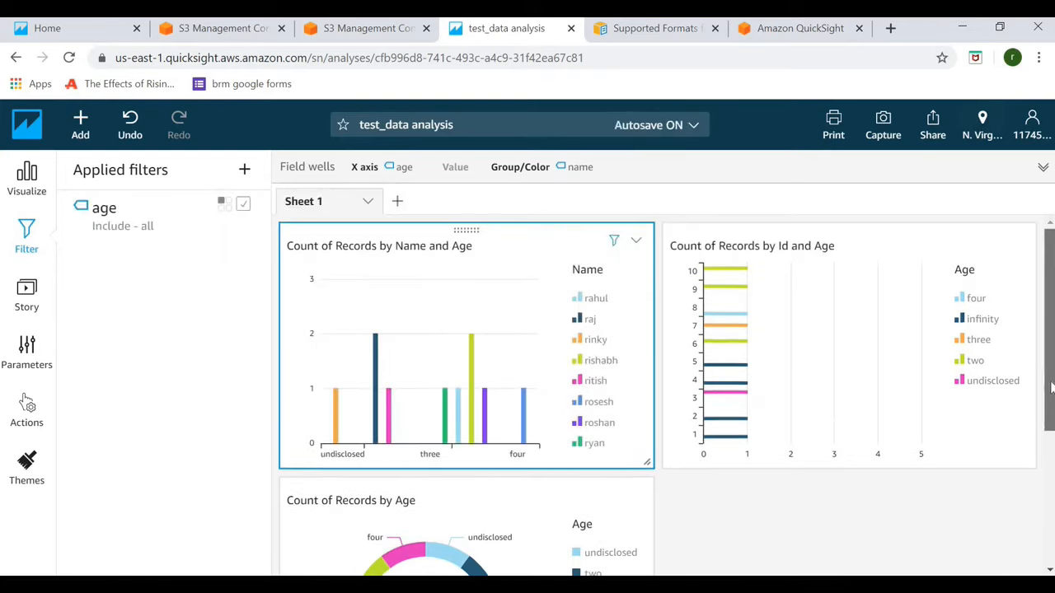
left_click(527, 459)
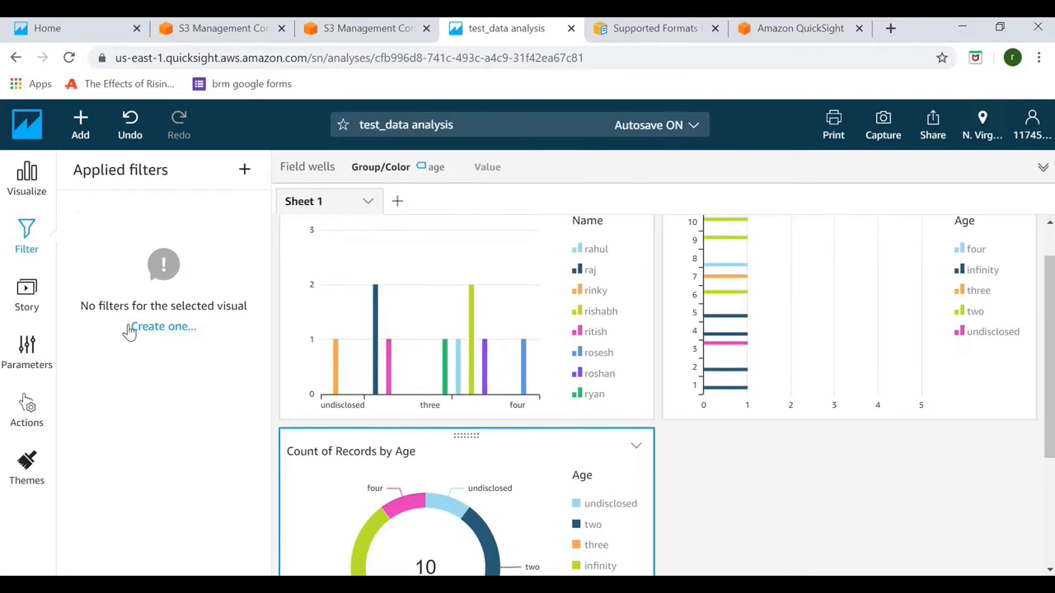
- Create a new age filter for the donut chart and expand its settings
left_click(144, 330)
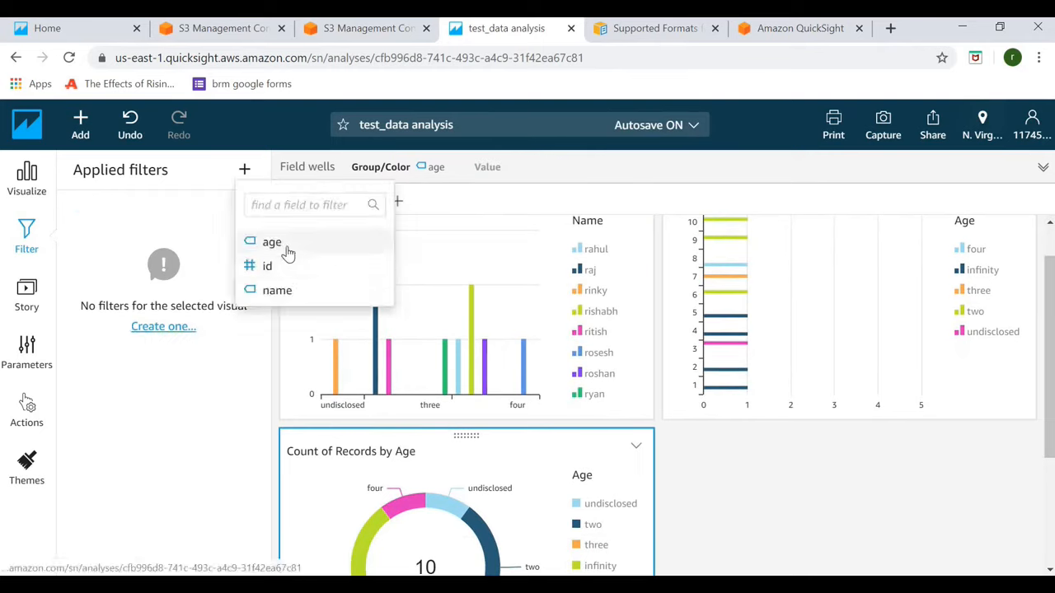
left_click(288, 247)
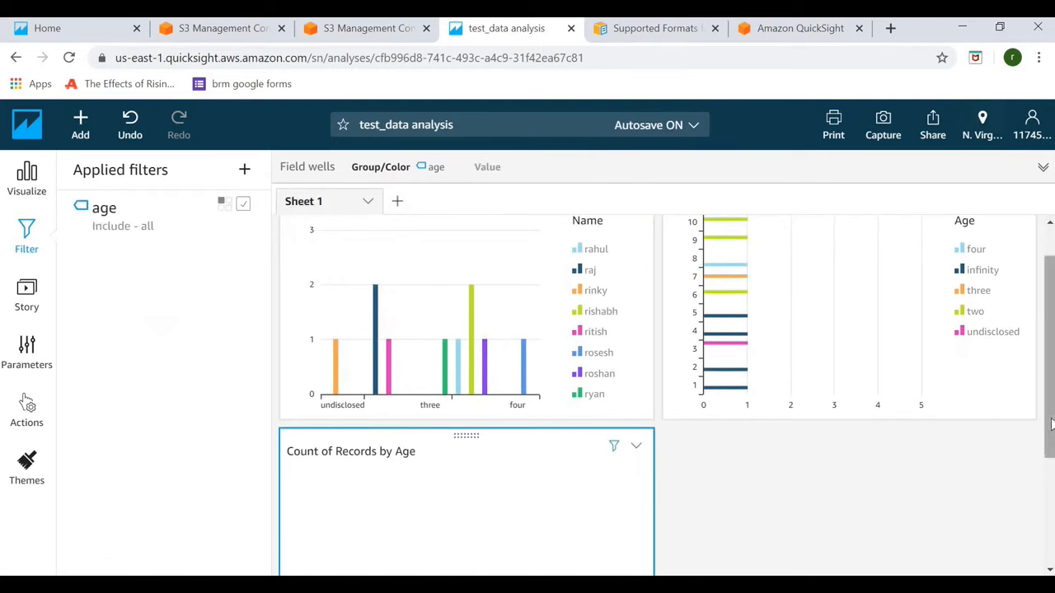
left_click_drag(1051, 422, 1051, 479)
left_click(105, 208)
- Restrict the donut's age filter to infinity only and apply it, leaving a count of 4
mouse_move(265, 343)
left_mouse_down()
mouse_move(265, 355)
mouse_move(265, 317)
mouse_move(266, 352)
left_mouse_up()
scroll(266, 368, "down", 1)
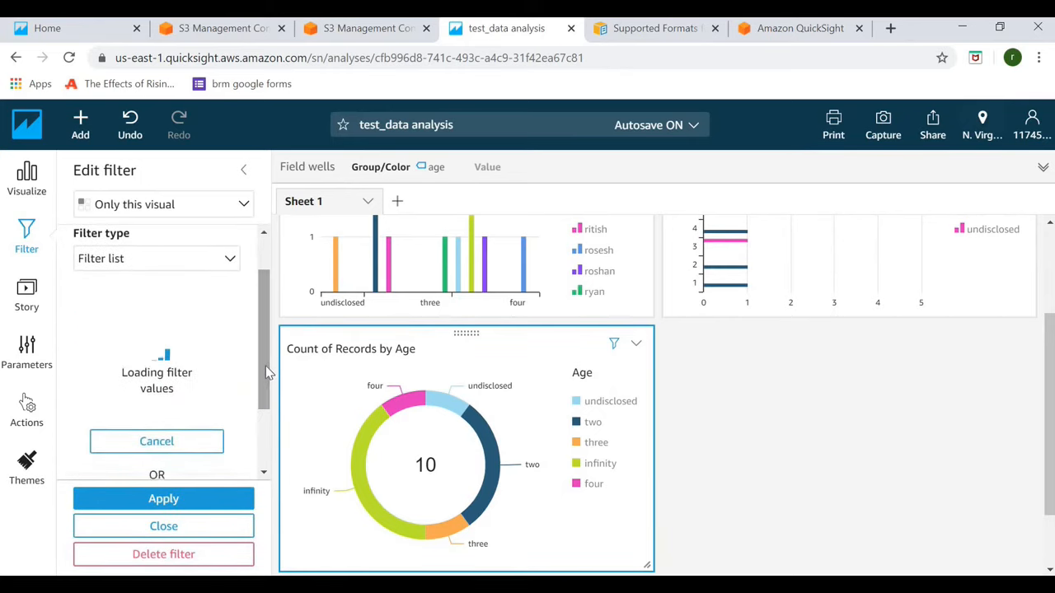
left_click_drag(265, 366, 265, 422)
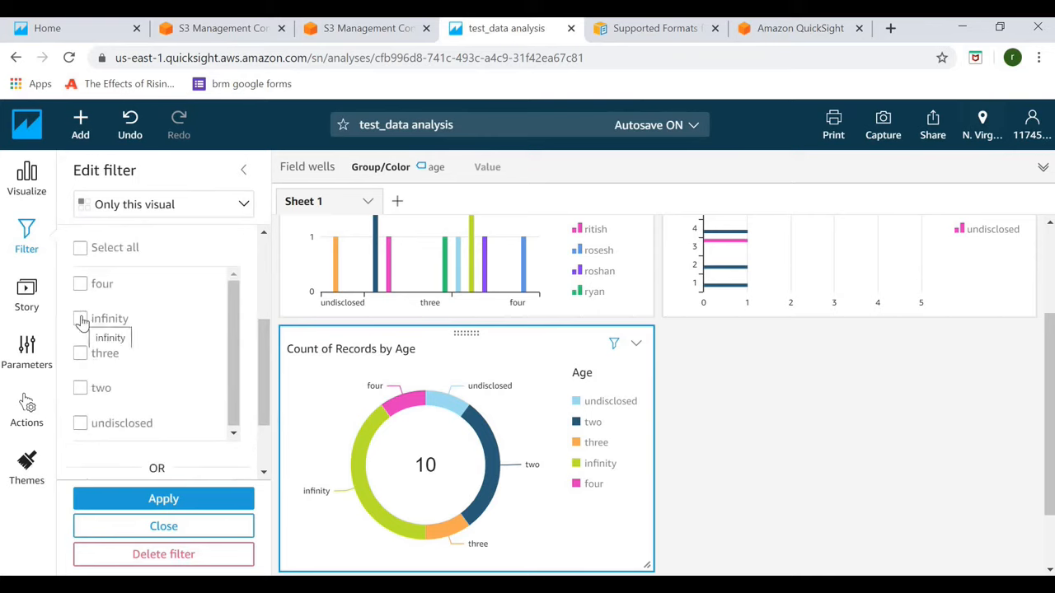
left_click(80, 319)
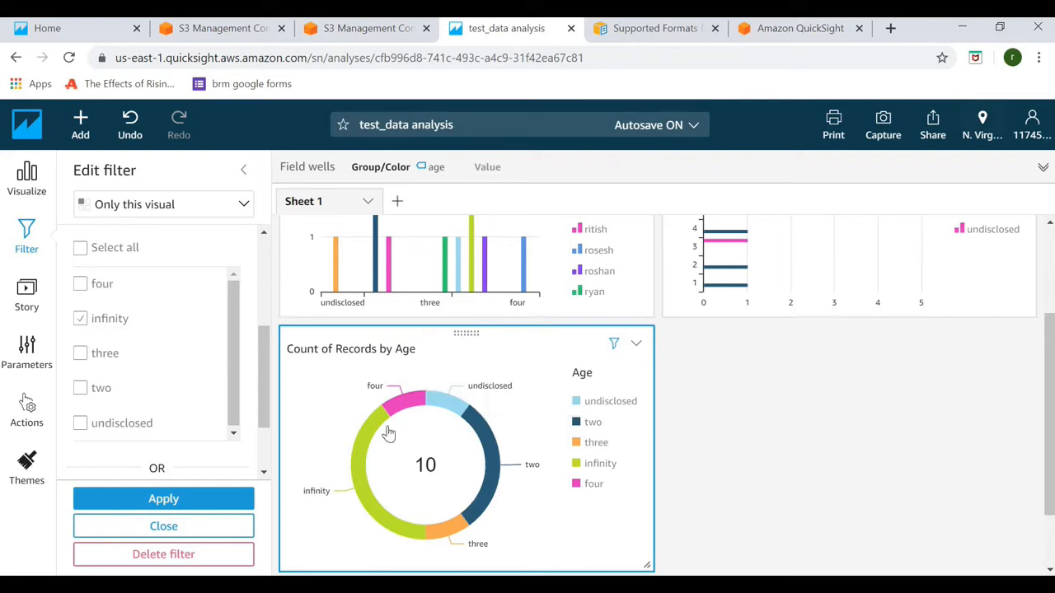
left_click(144, 503)
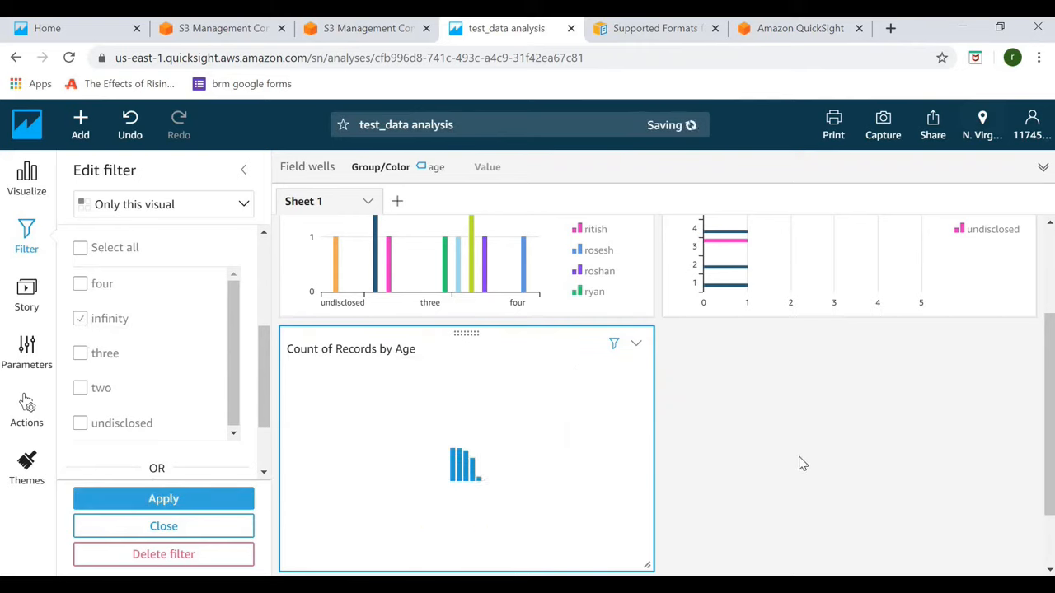
scroll(503, 424, "down", 1)
left_click_drag(264, 379, 268, 422)
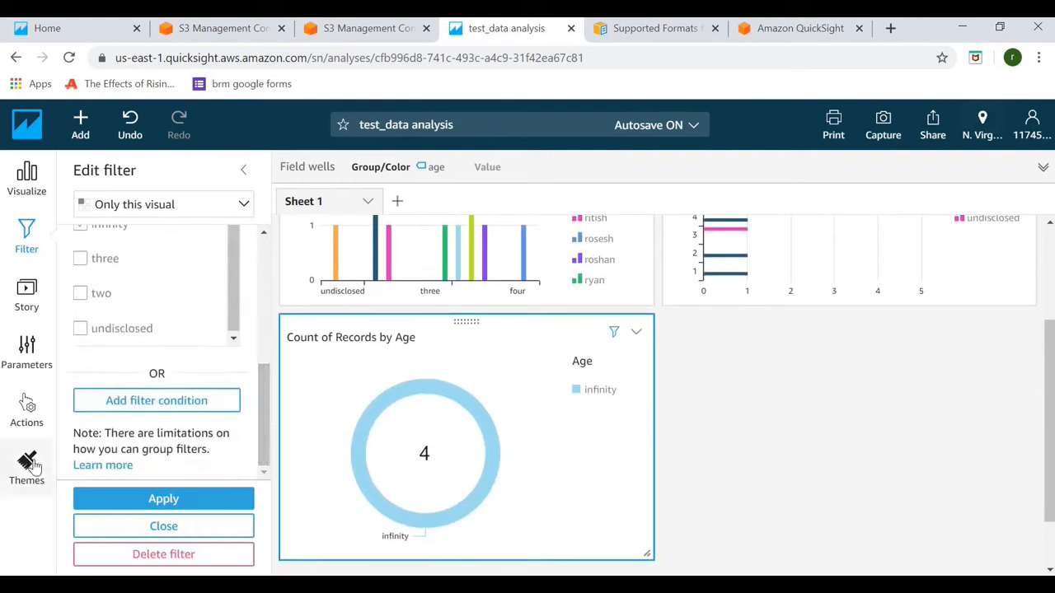